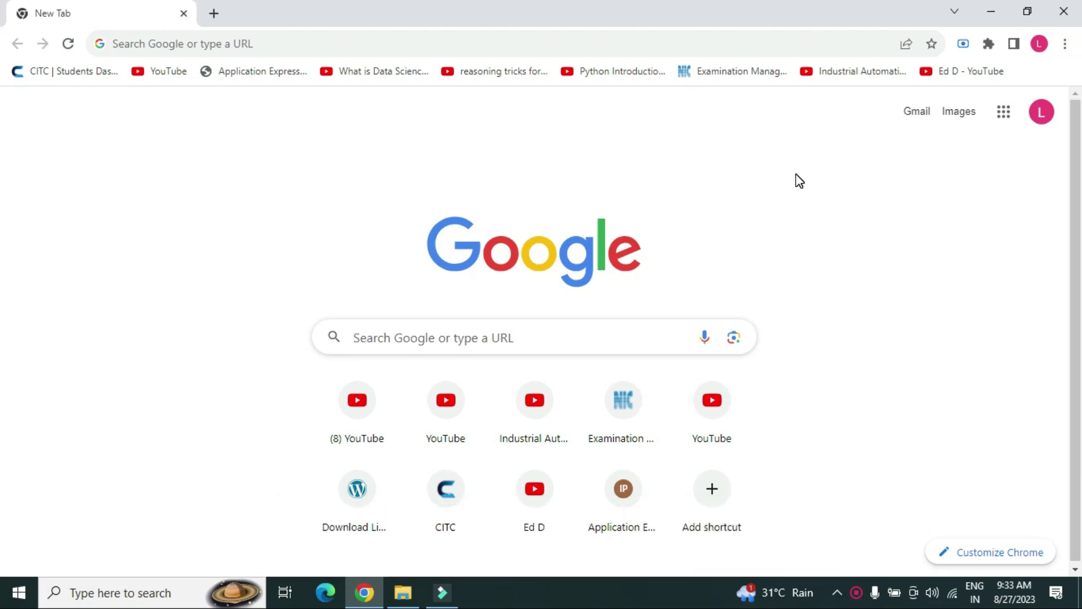
- Go to ni.com and open the LabVIEW page under Support's Popular Software Downloads
left_click(559, 341)
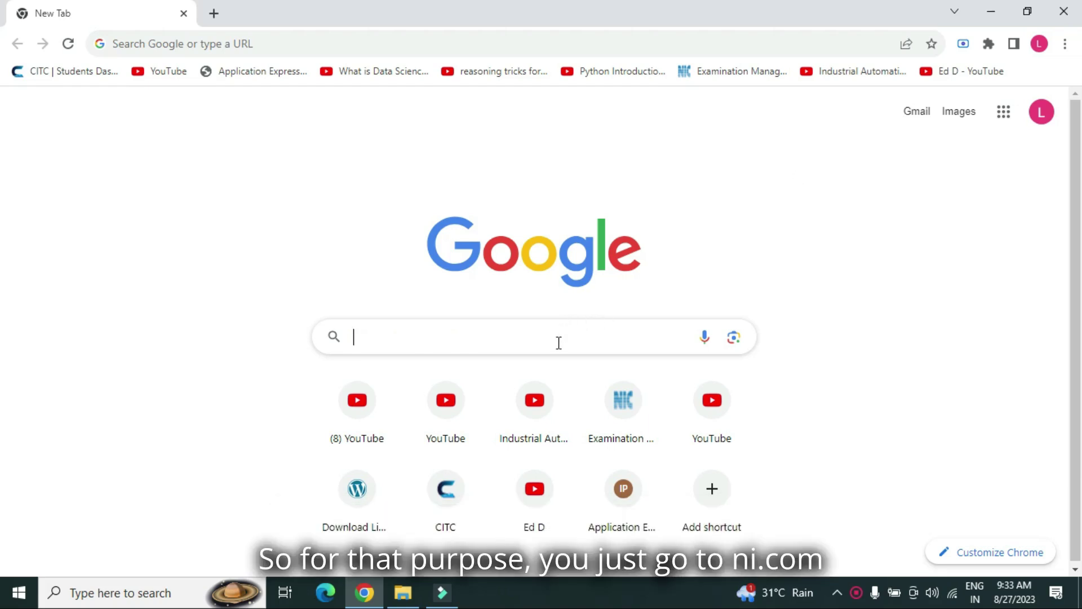
type("ni.com")
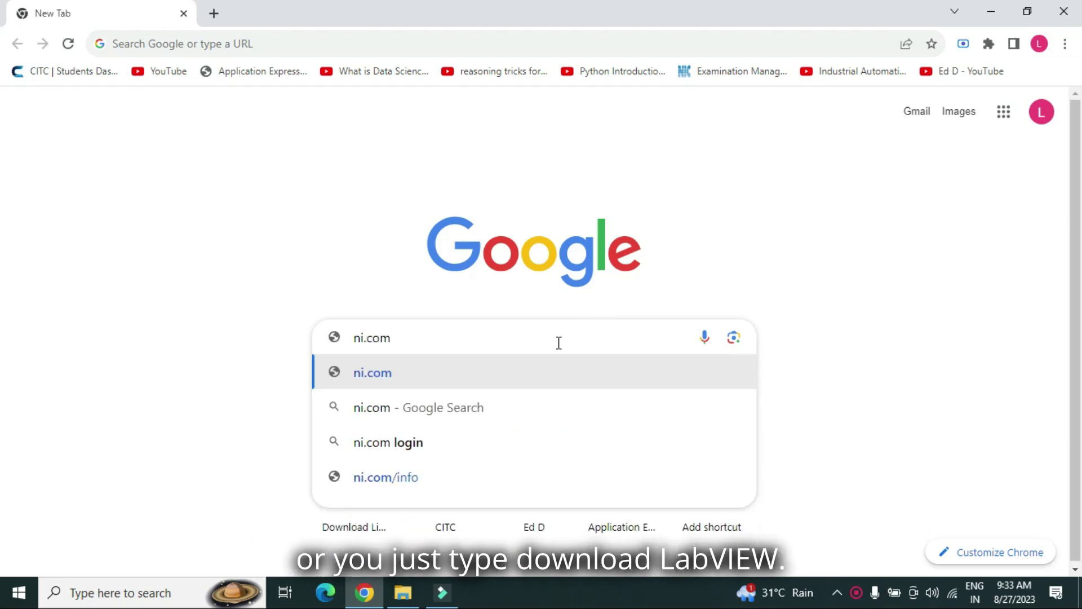
key("Return")
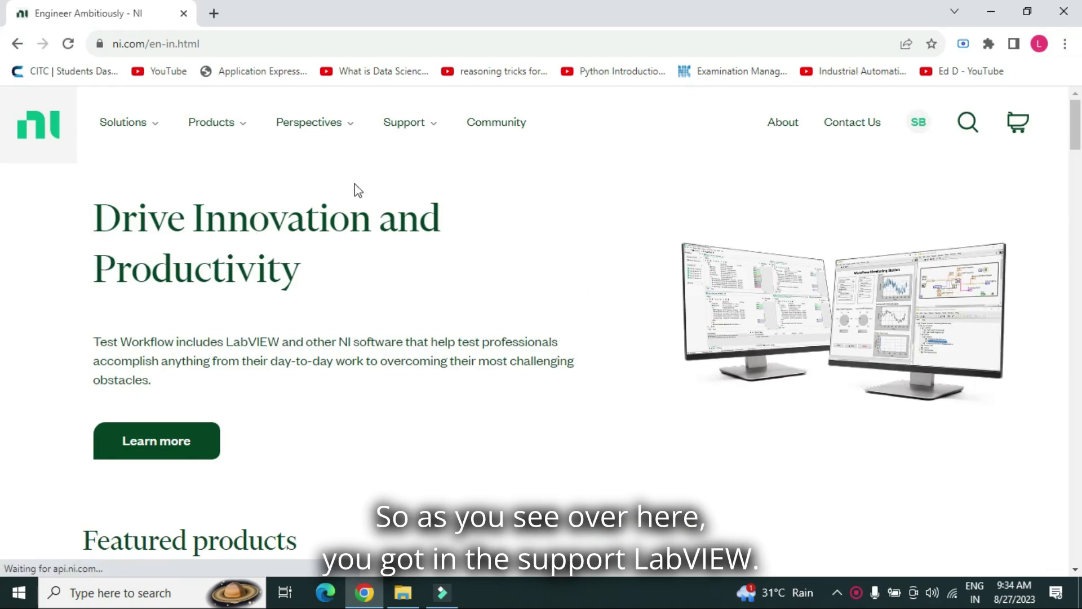
mouse_move(411, 140)
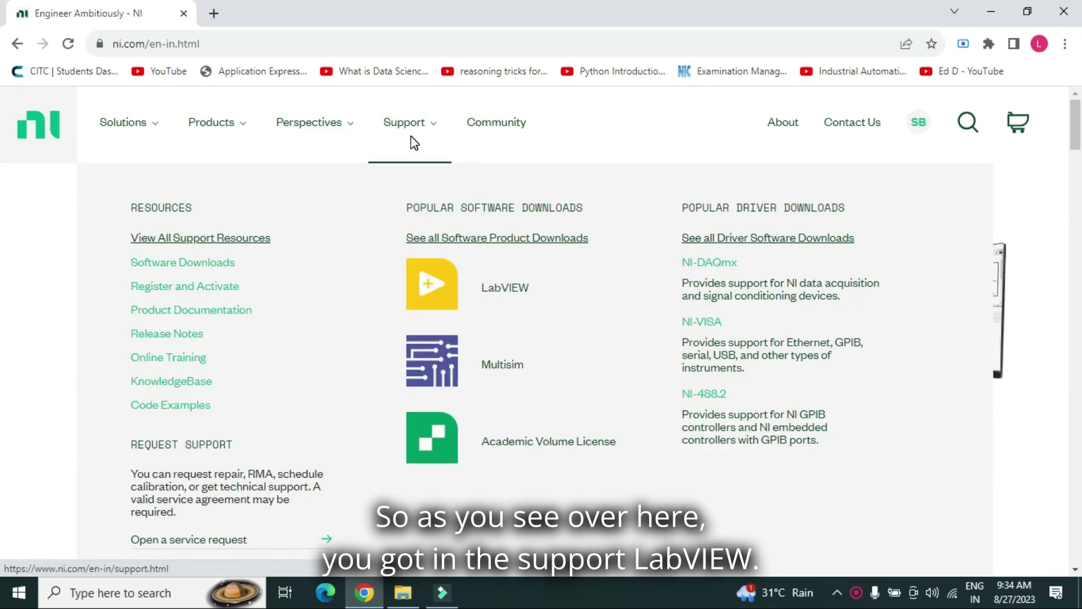
left_click(506, 298)
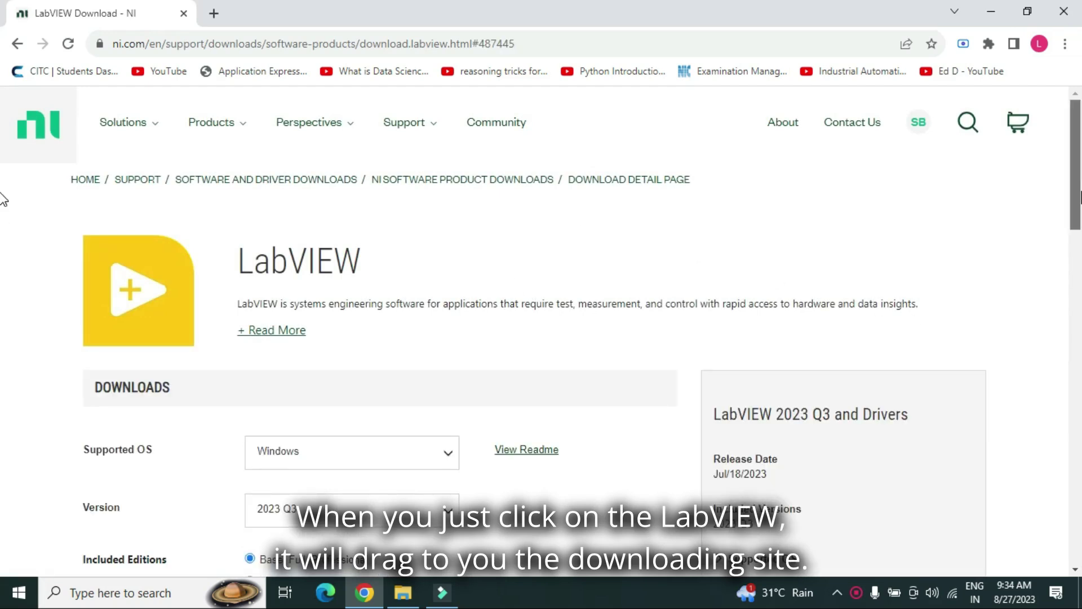
- Review the LabVIEW download options, leaving Supported OS on Windows and Version on 2023 Q3
scroll(3, 220, "down", 2)
scroll(3, 220, "down", 2)
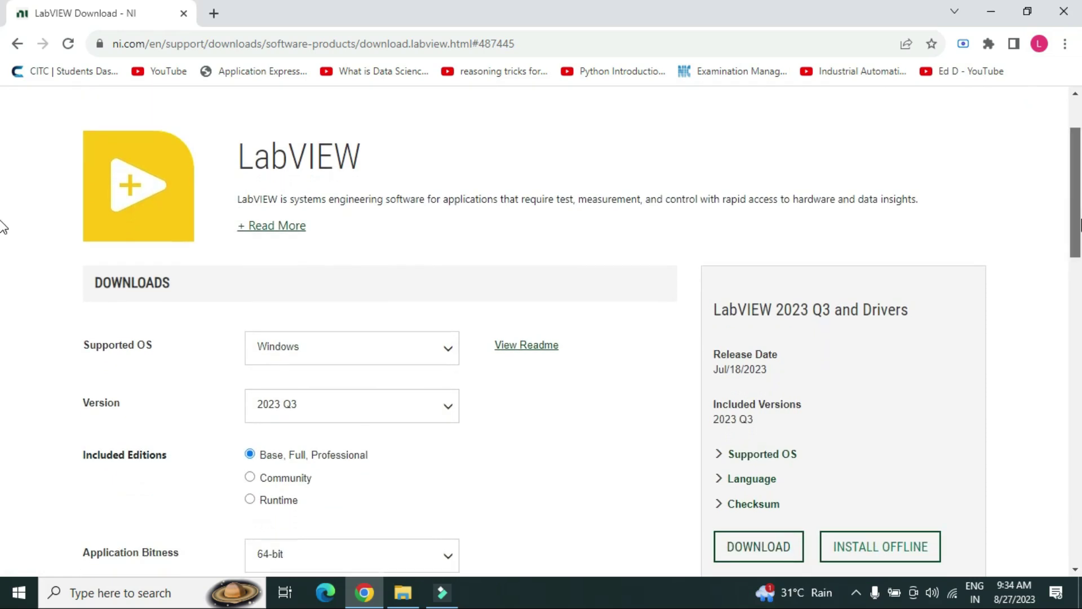
scroll(5, 259, "down", 1)
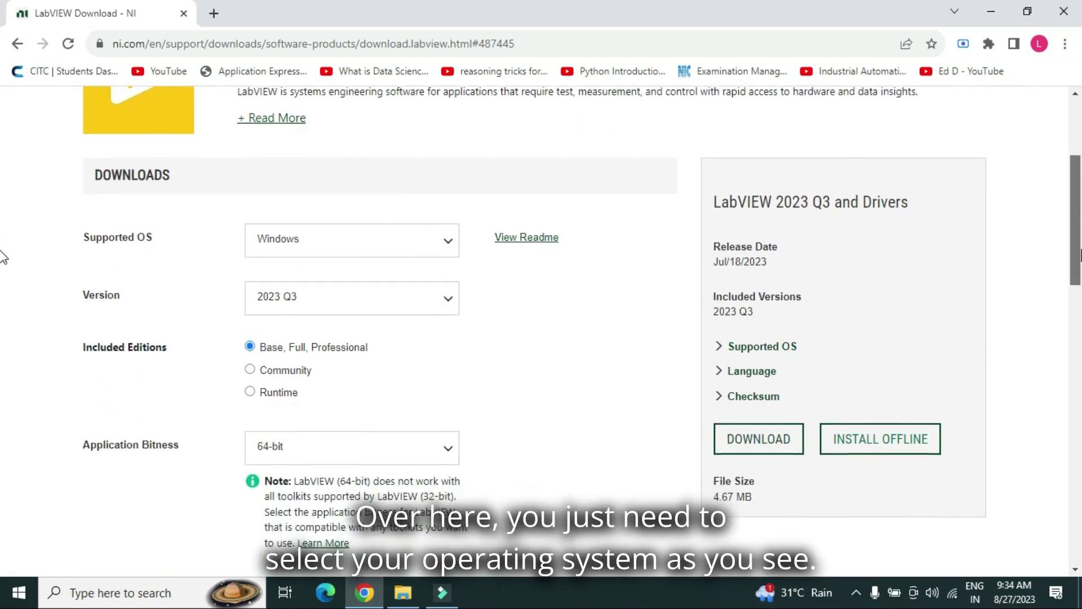
scroll(5, 266, "up", 2)
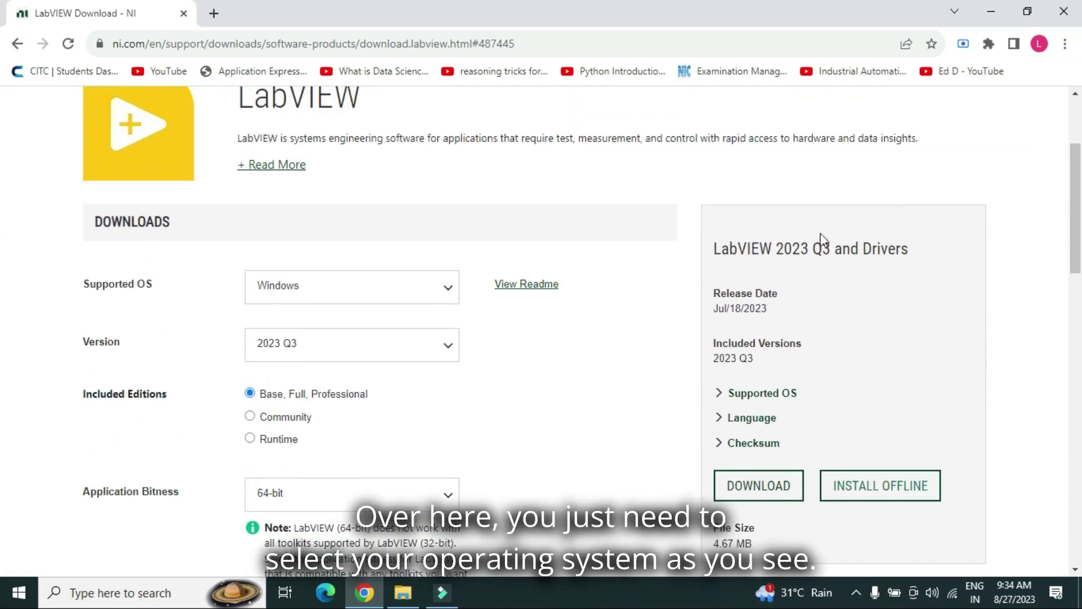
left_click(449, 293)
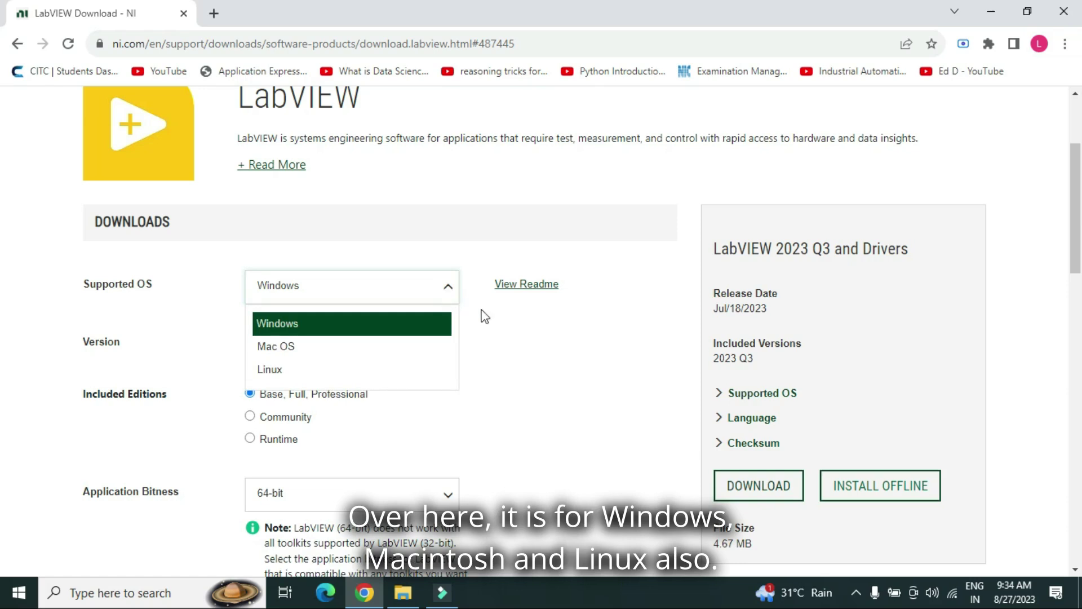
left_click(513, 353)
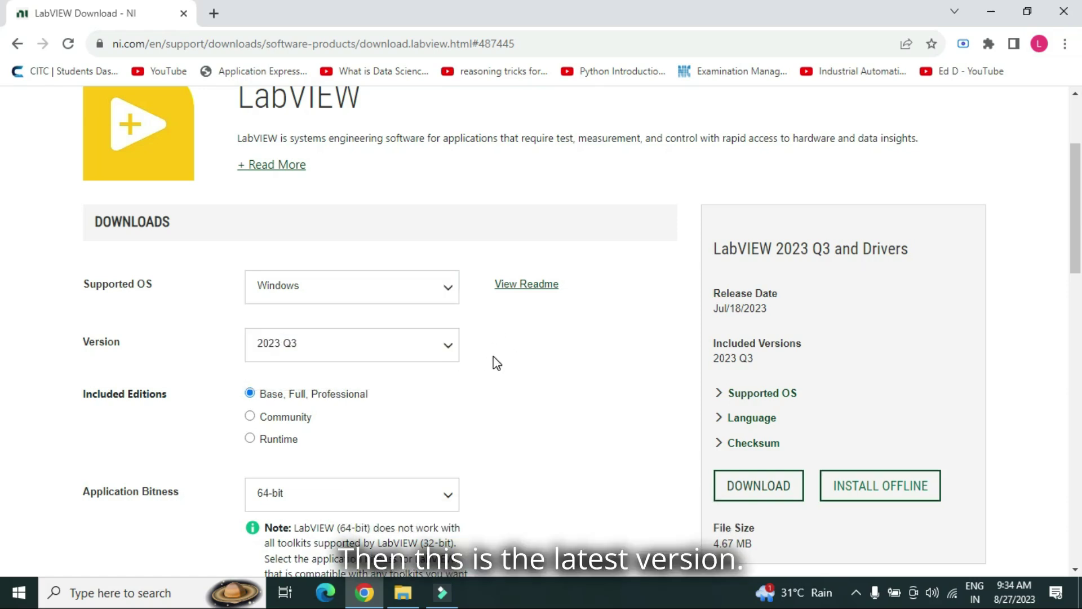
left_click(406, 357)
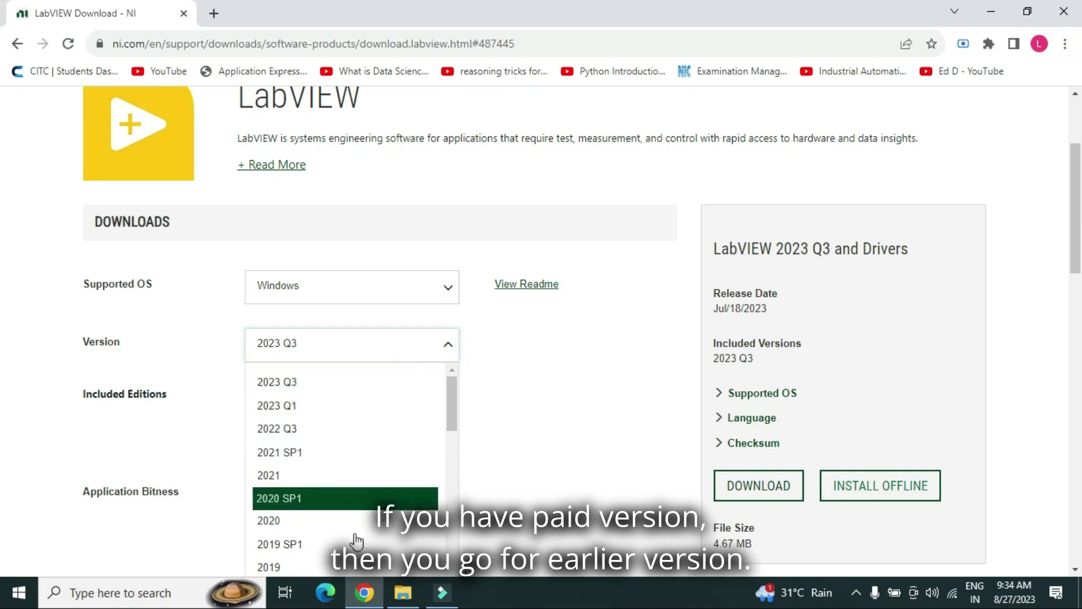
left_click(488, 396)
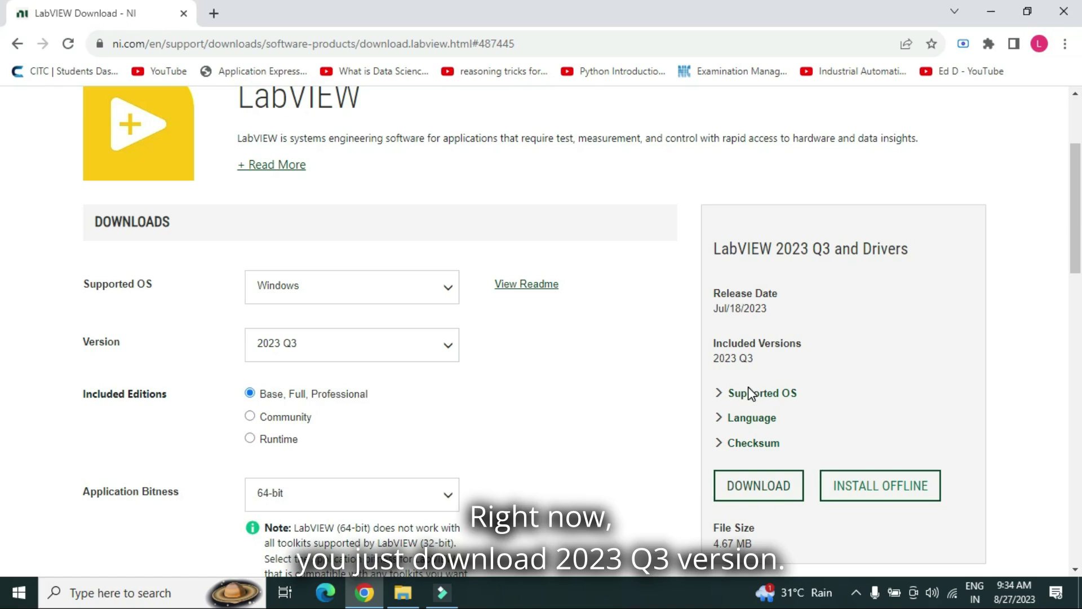
scroll(3, 246, "down", 2)
scroll(3, 246, "down", 2)
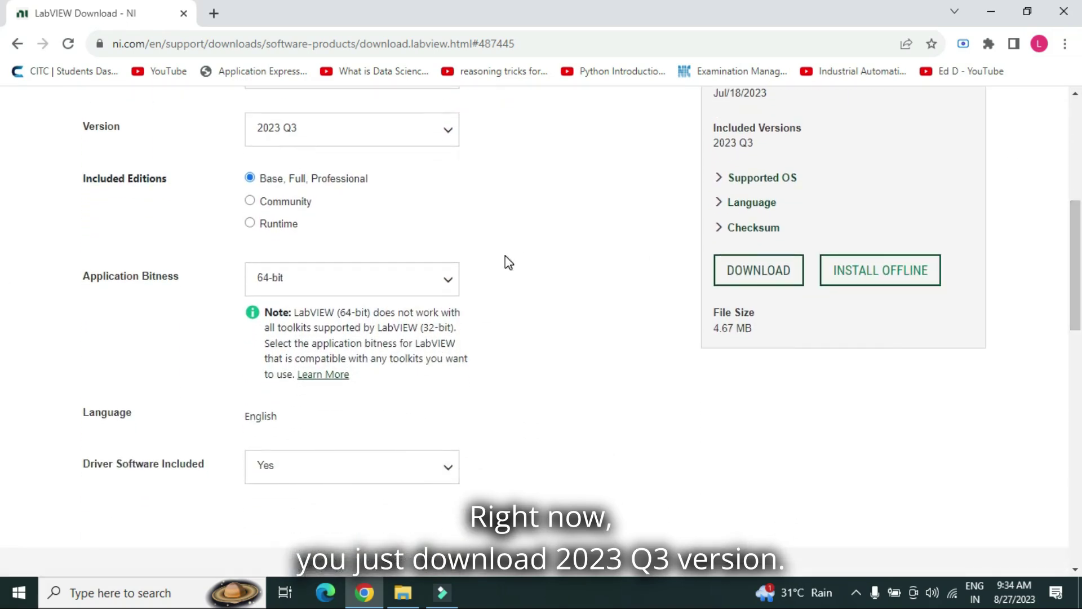
- Set Application Bitness to 32-bit for LabVIEW 2023 Q3
left_click(454, 279)
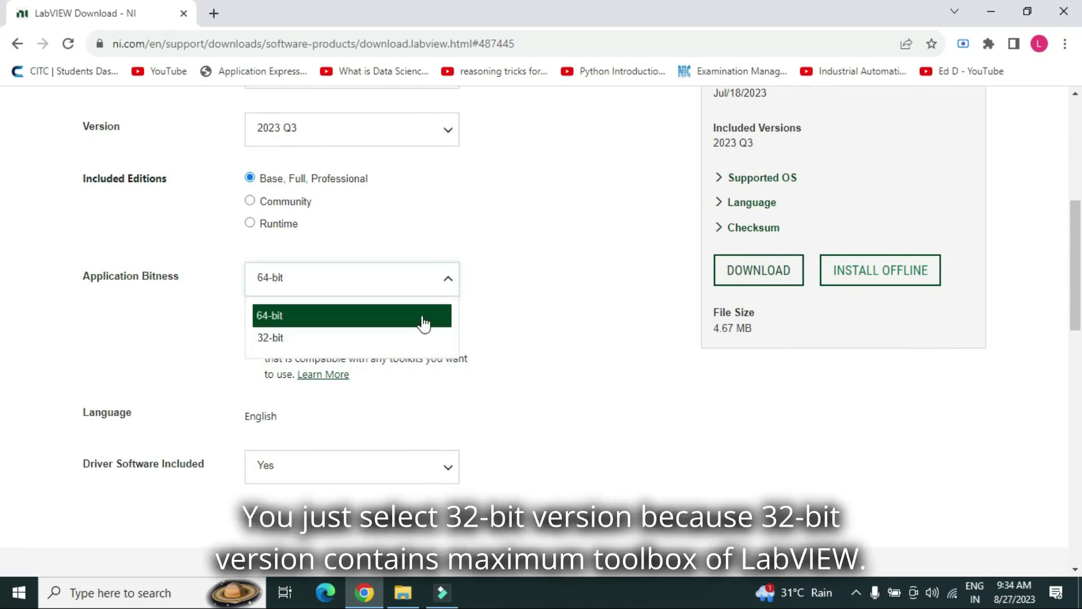
left_click(418, 347)
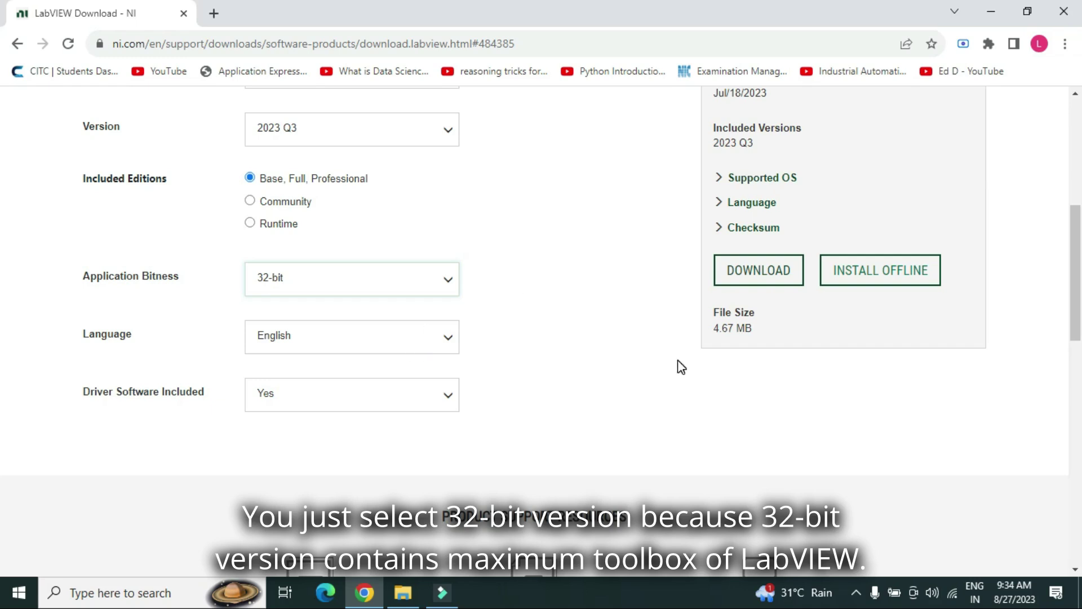
left_click_drag(1074, 304, 1080, 260)
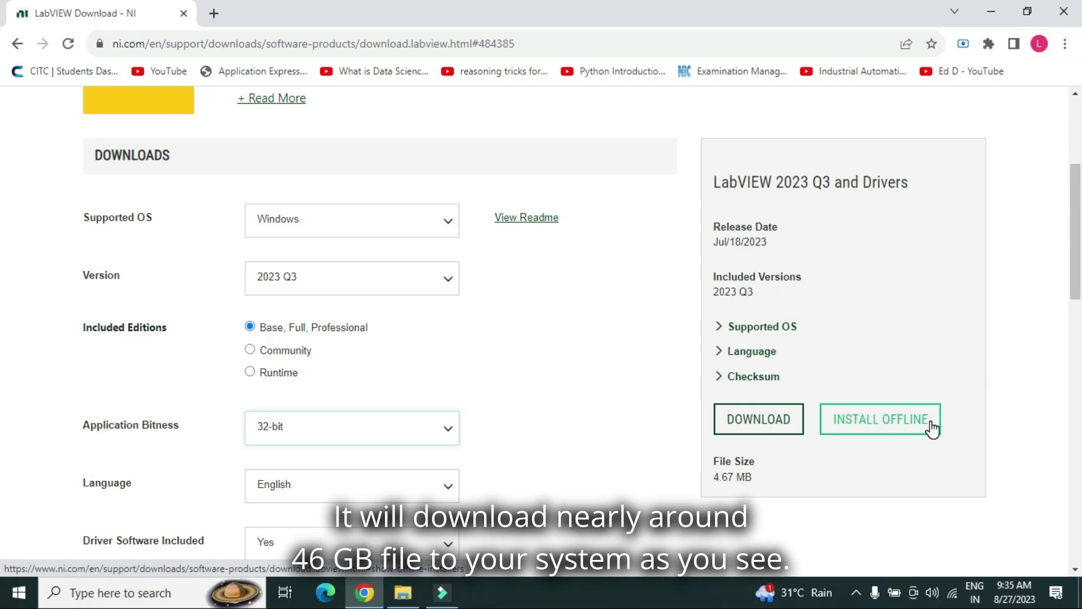
- Skip the 40.2 GB offline installer and start the 4.67 MB online download instead
left_click(894, 435)
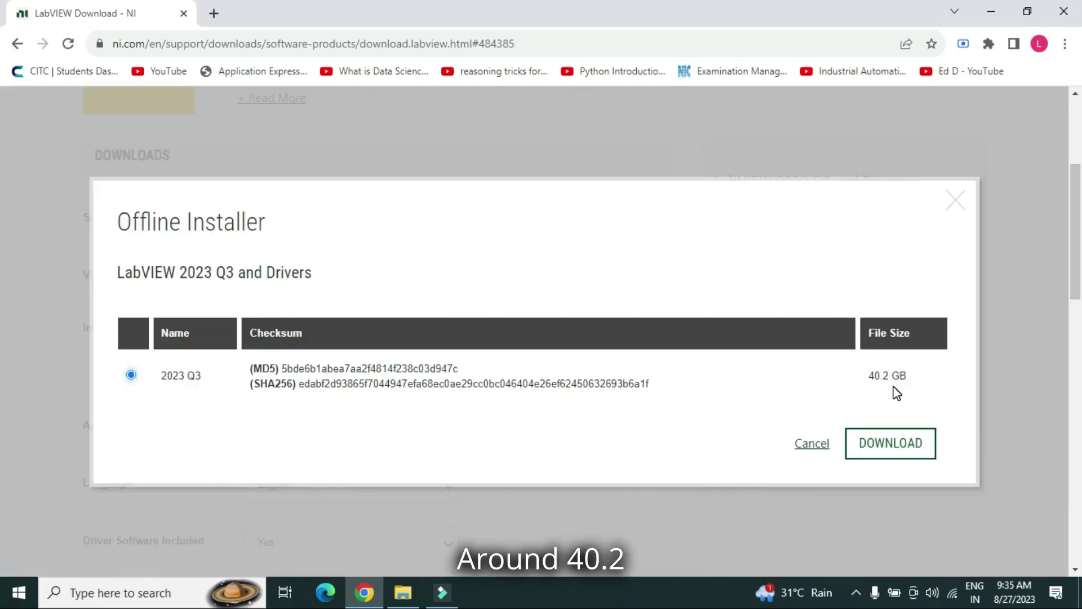
left_click(814, 444)
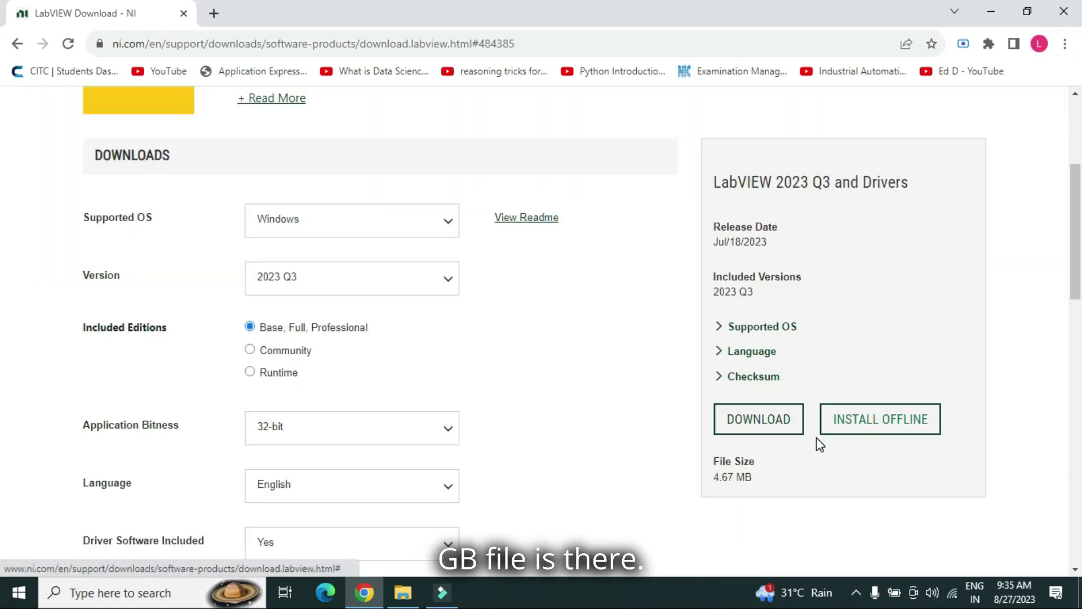
left_click(782, 424)
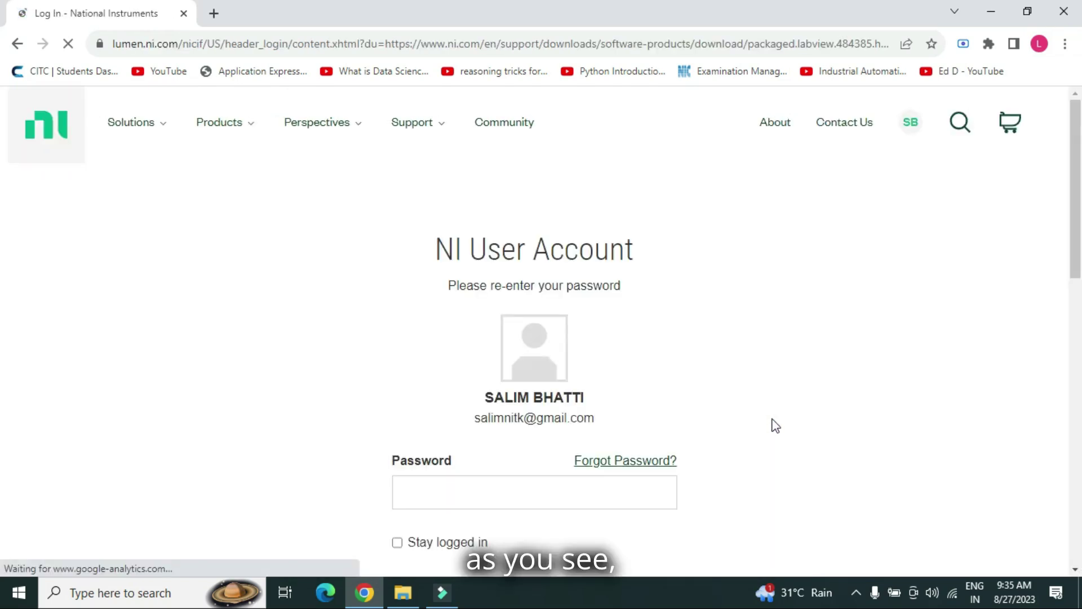
- Enter the NI account password and log in
scroll(2, 165, "down", 1)
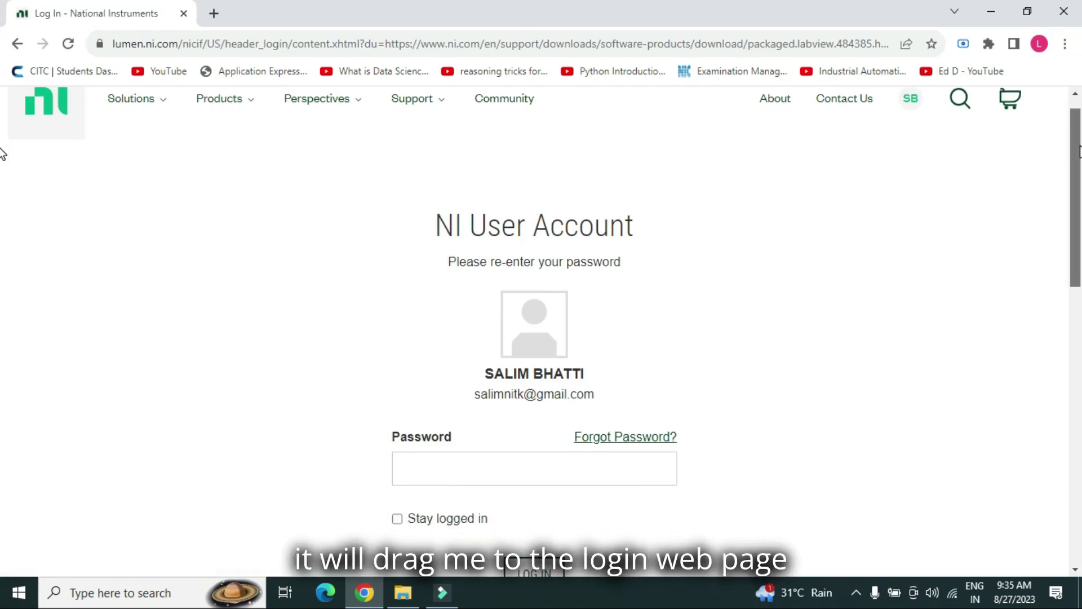
scroll(2, 165, "up", 1)
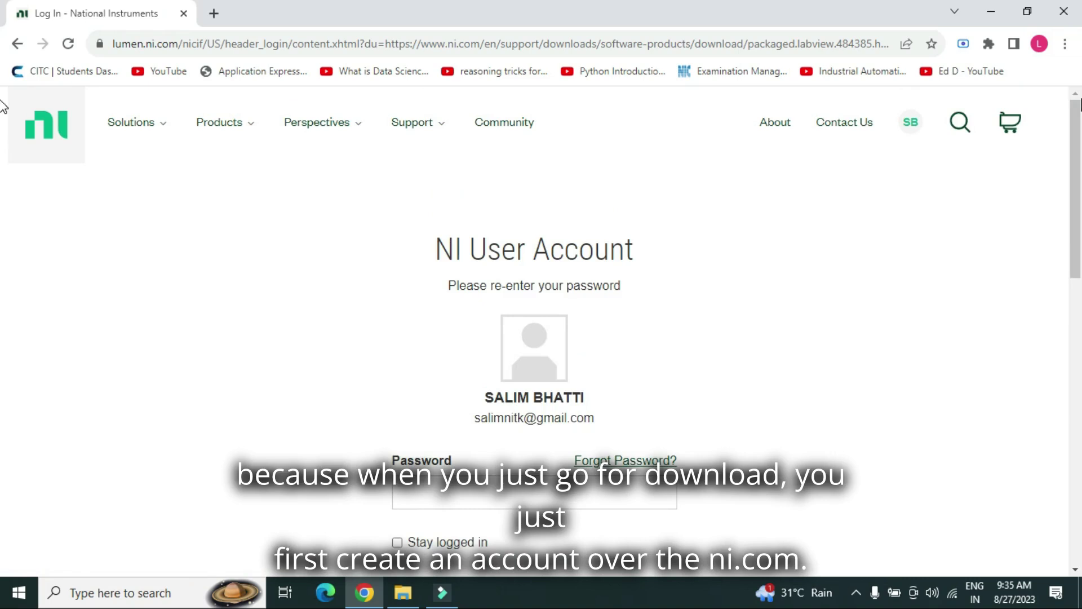
scroll(2, 164, "down", 3)
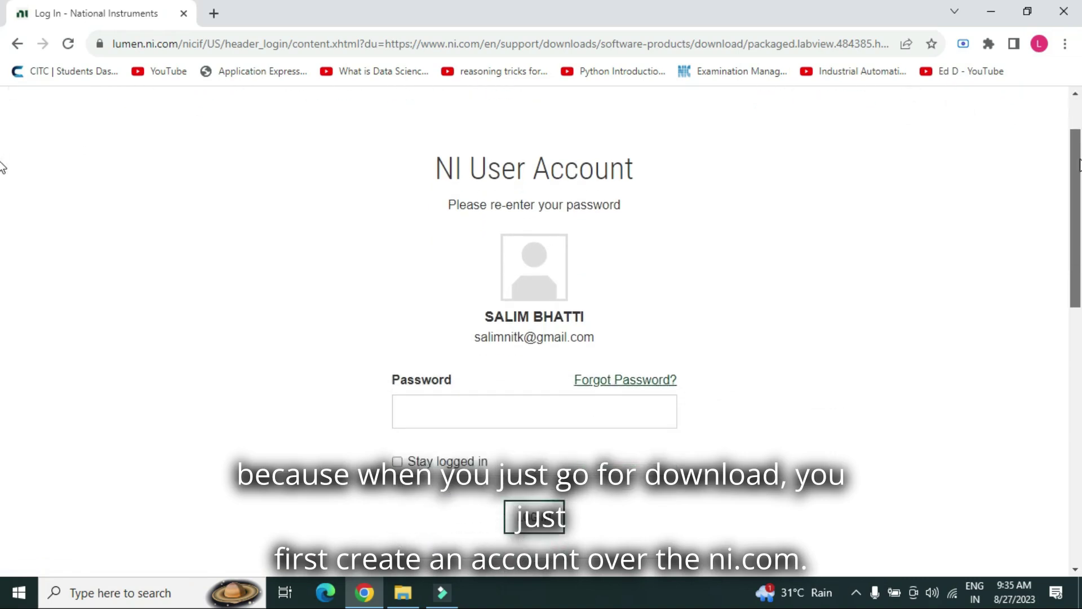
left_click(622, 327)
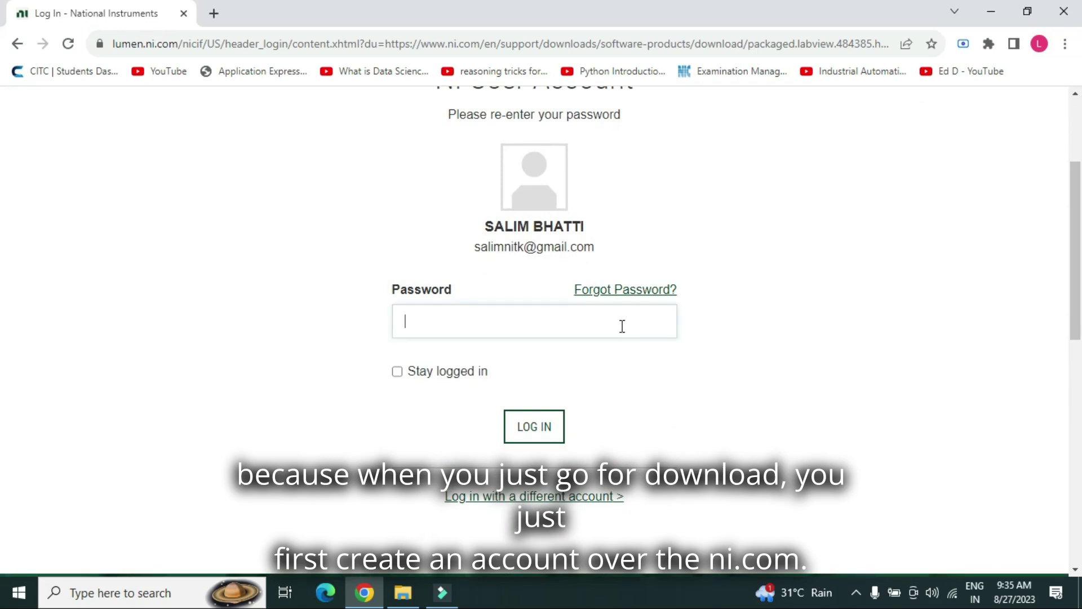
type("•••••••")
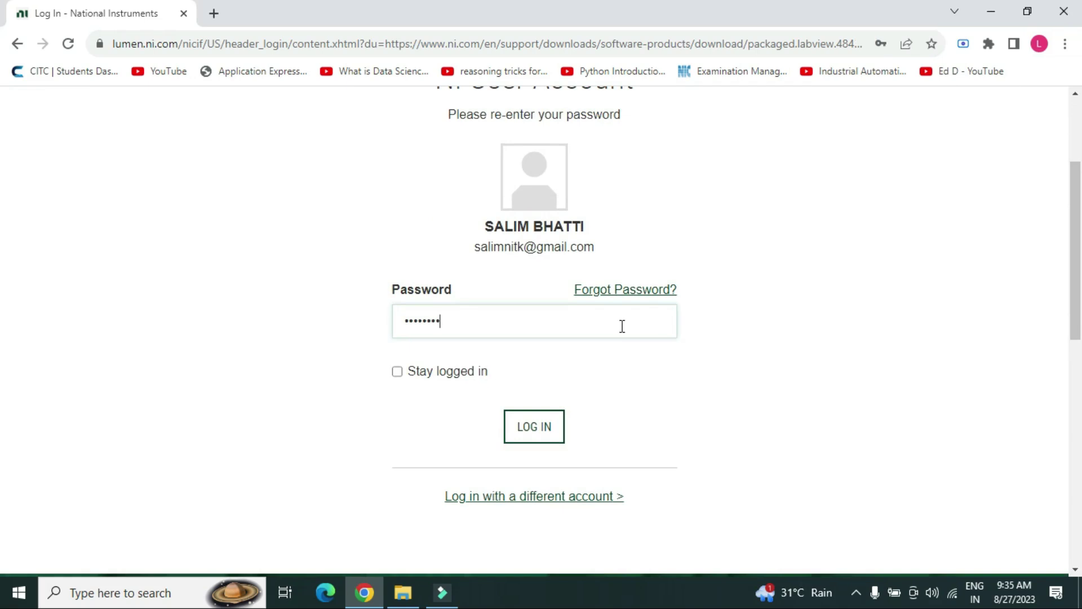
scroll(609, 332, "down", 5)
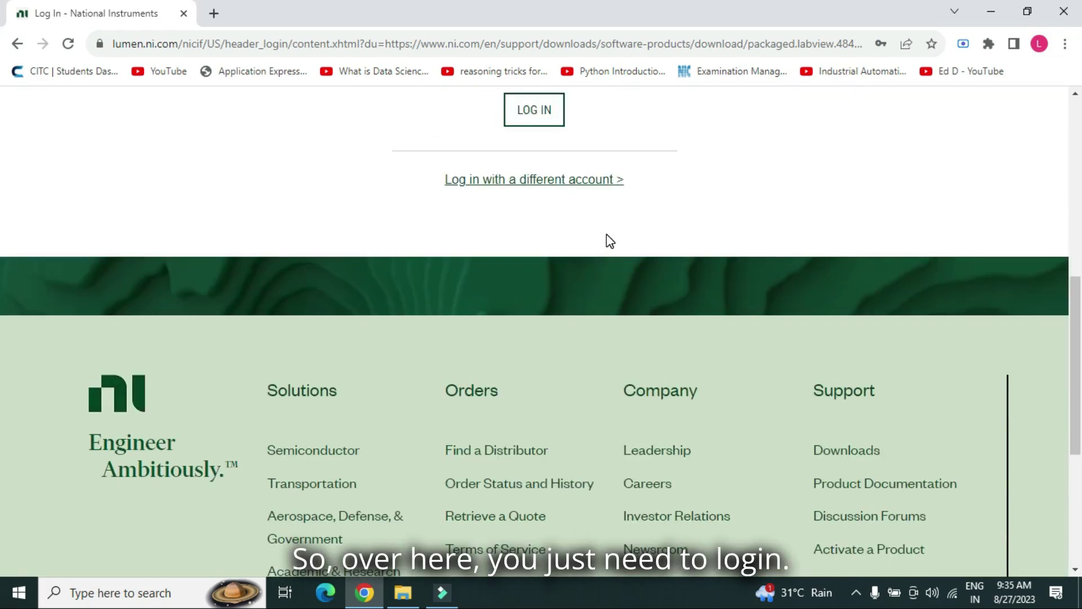
left_click(553, 111)
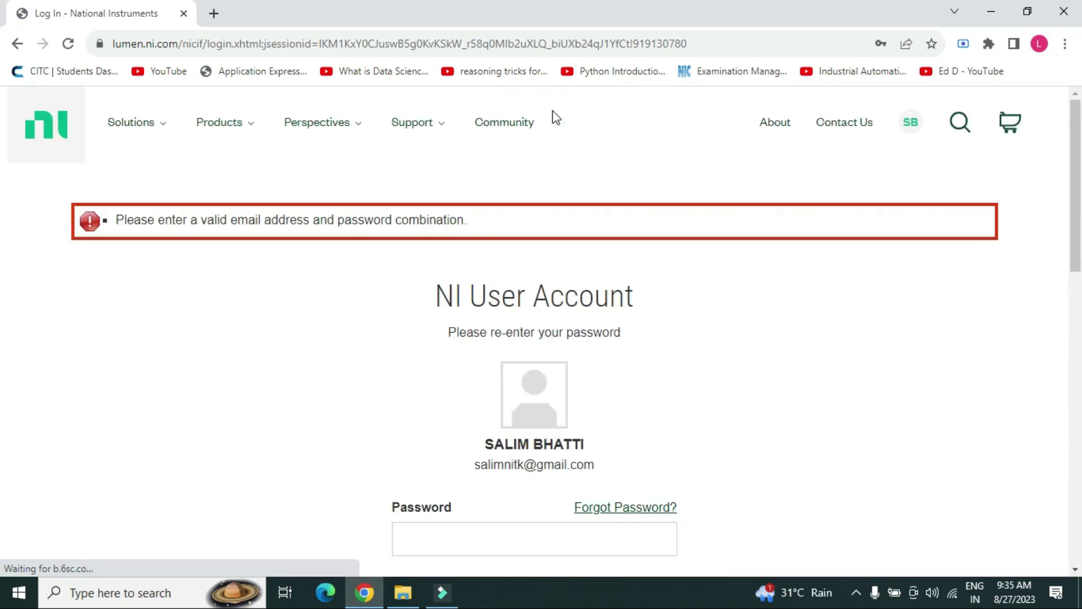
- Re-enter the account password after the failed login and submit the form
scroll(1074, 248, "down", 4)
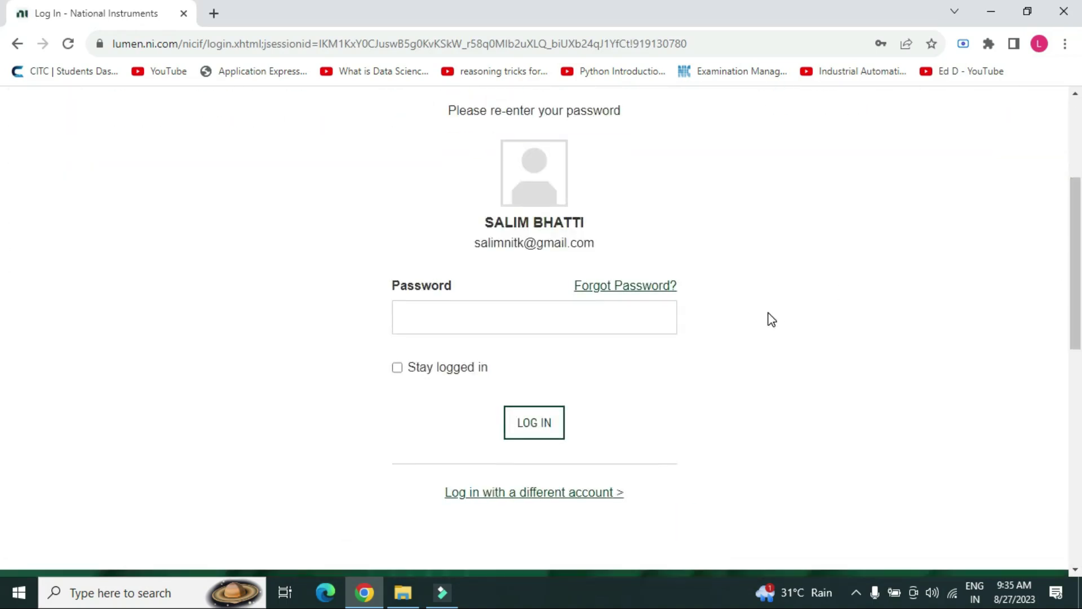
left_click(668, 320)
type("*******")
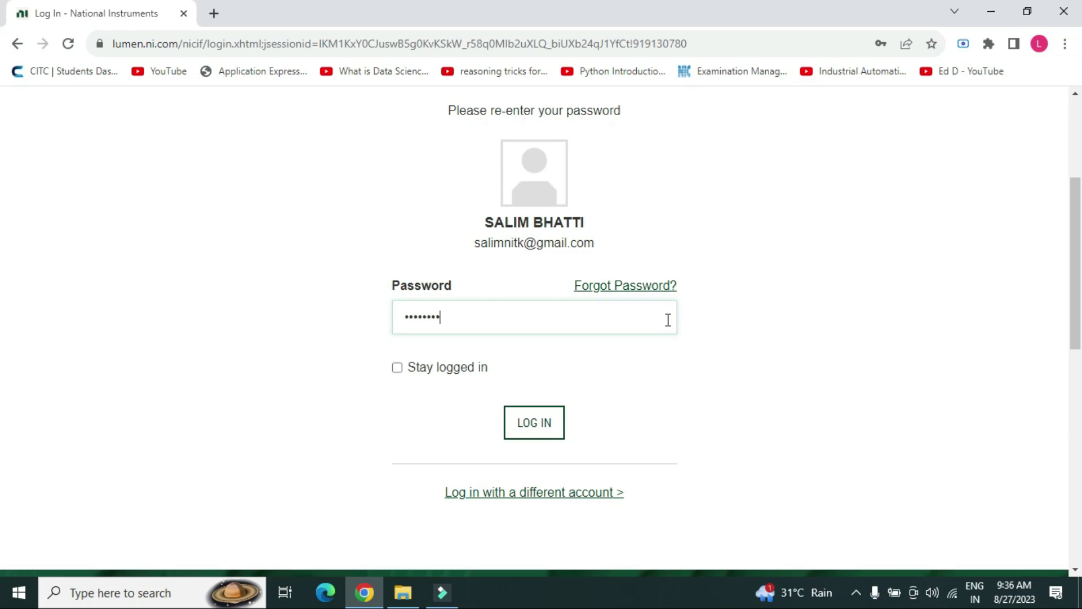
type("*")
scroll(534, 387, "down", 2)
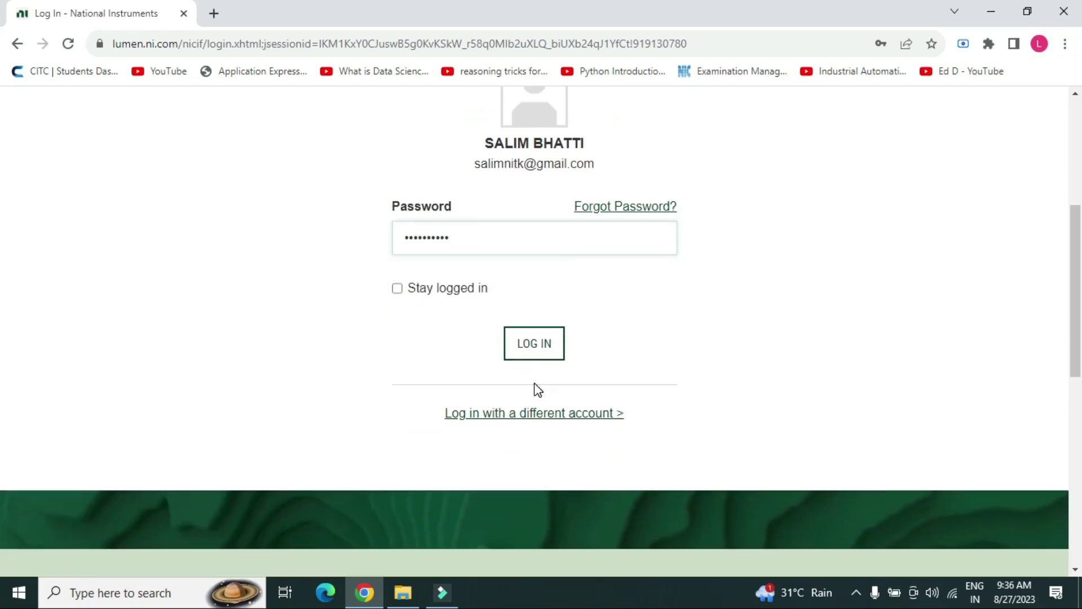
left_click(552, 347)
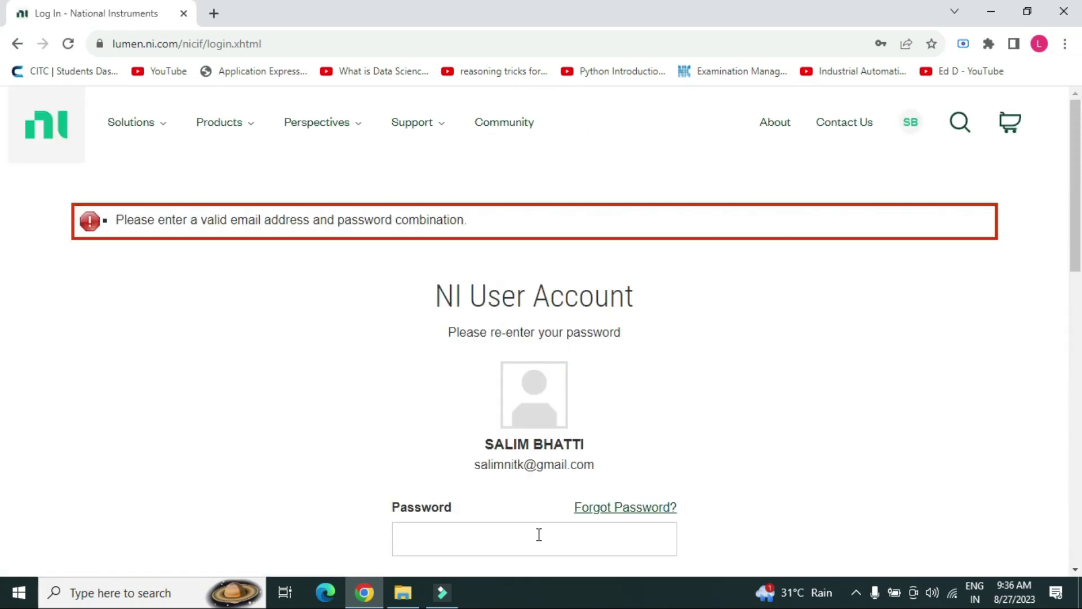
left_click(539, 535)
type("********")
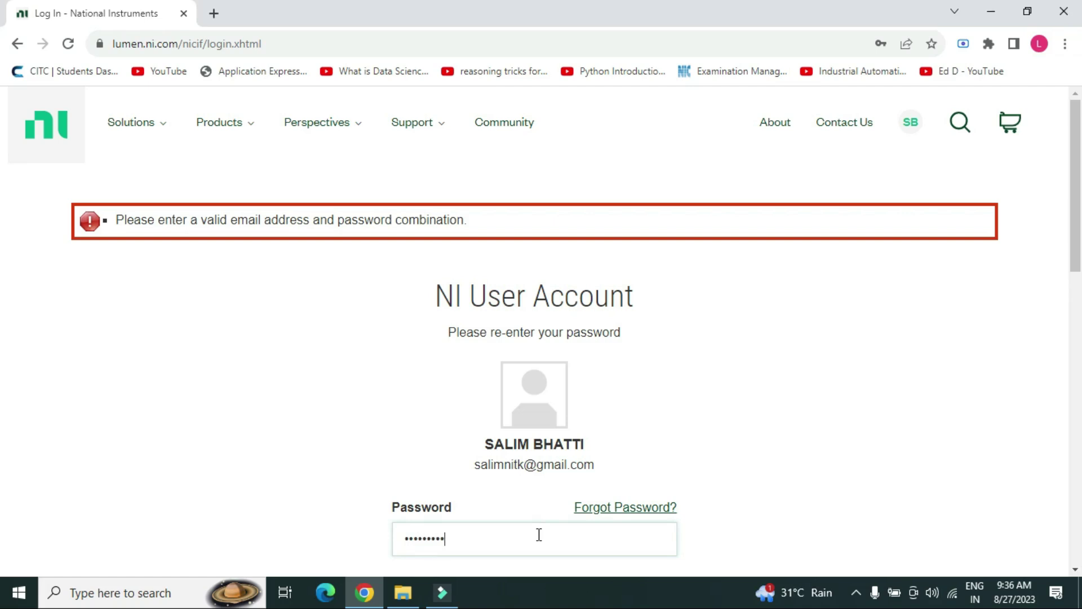
key("Return")
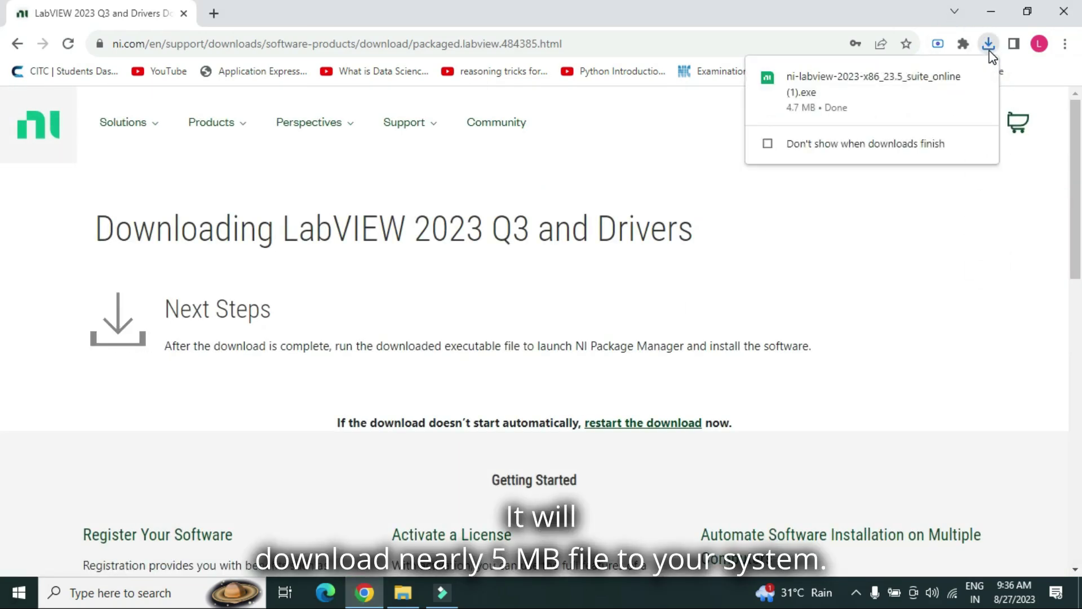
- Try running the downloaded LabVIEW installer from Chrome, close the blank popup, and show Recent Downloads
left_click(912, 94)
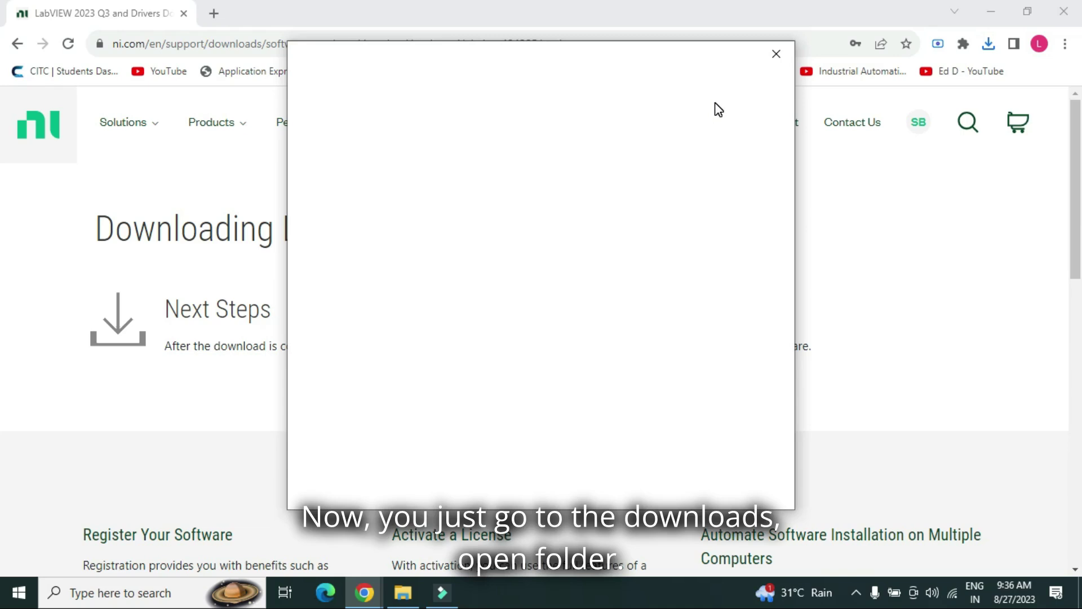
left_click(989, 44)
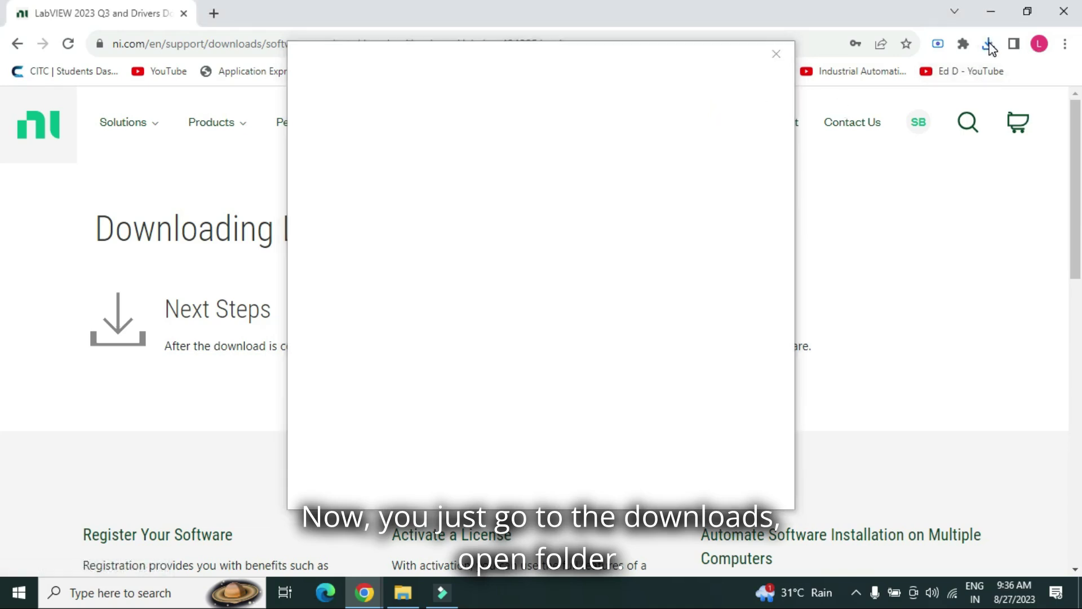
left_click(989, 44)
left_click(919, 123)
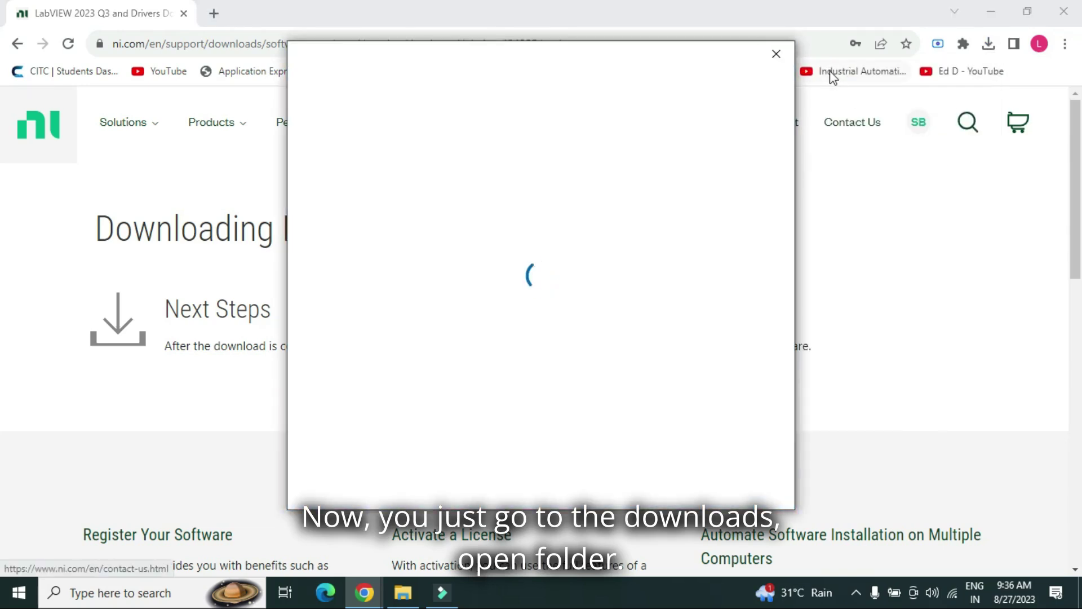
left_click(777, 54)
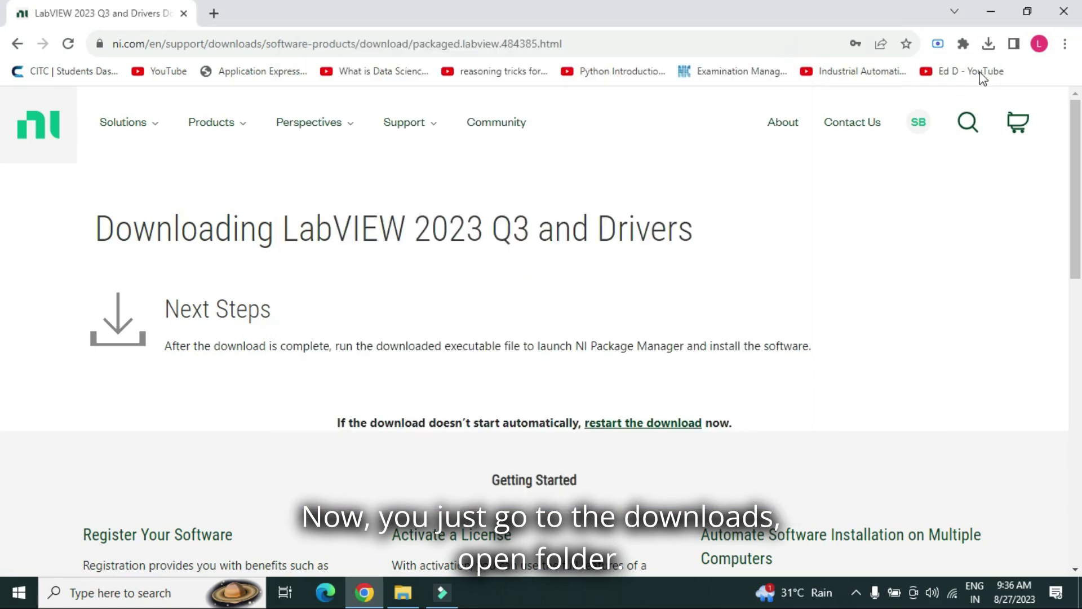
left_click(989, 43)
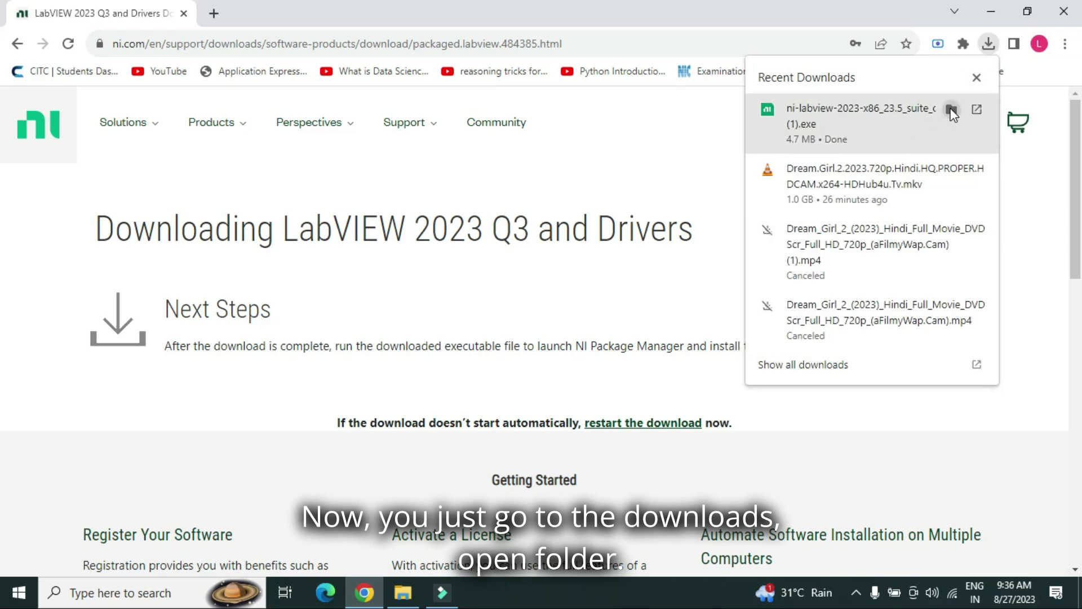
- Run the installer from its Downloads folder and follow the Store warning to app recommendation settings
left_click(950, 110)
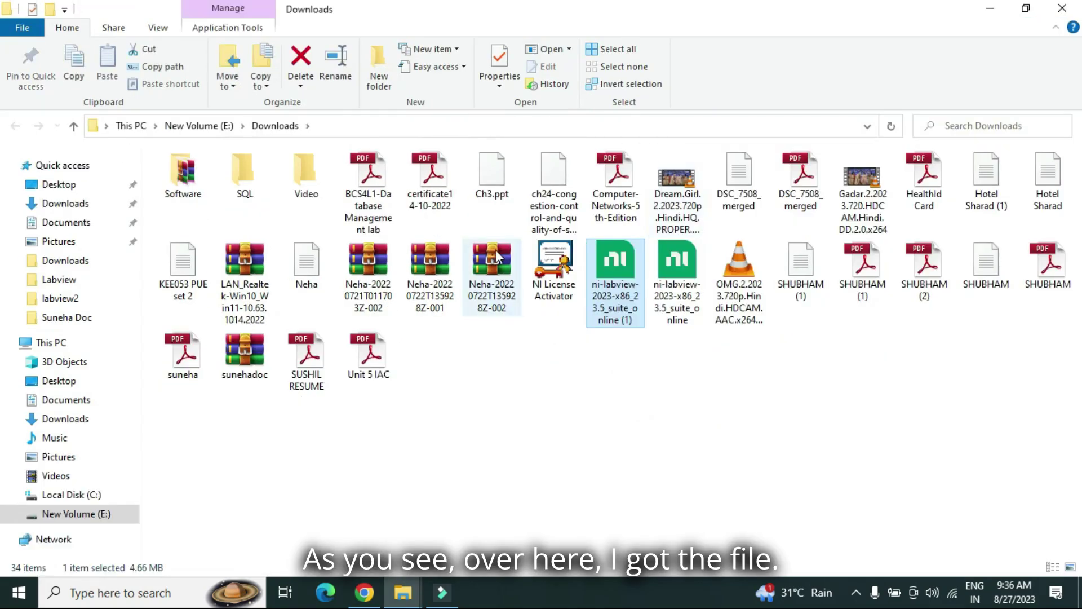
double_click(620, 299)
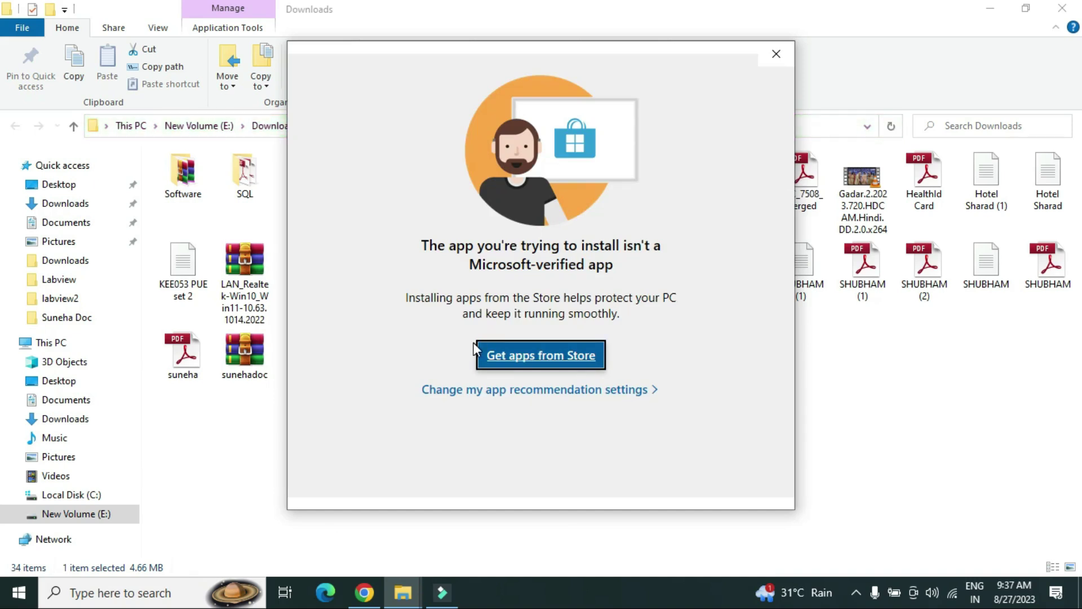
left_click(541, 397)
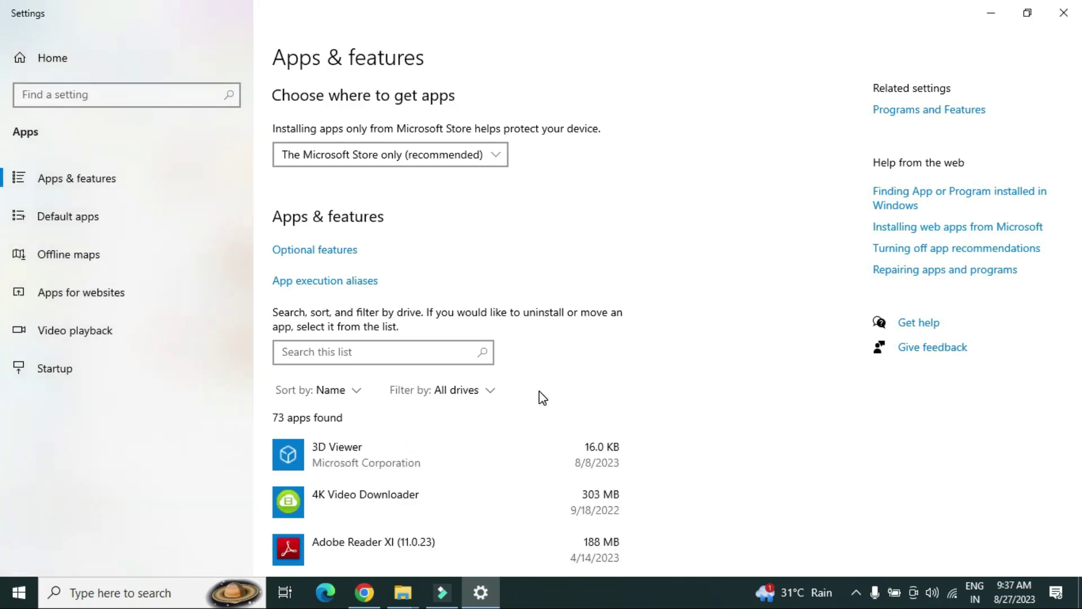
- Close Settings and run the ni-labview installer as administrator, dismissing the unverified-app warning
left_click(1053, 18)
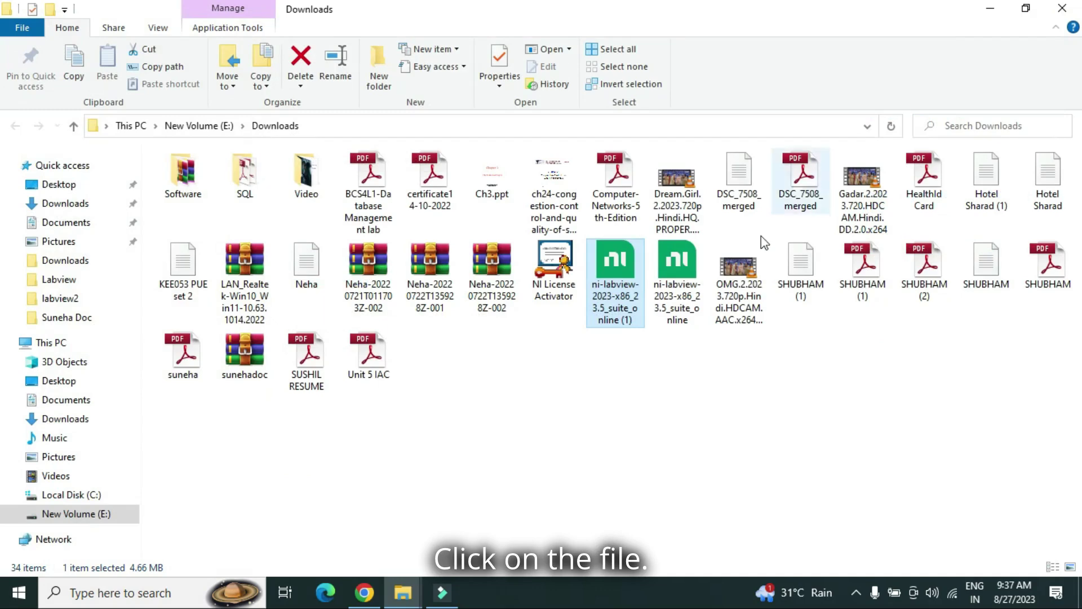
right_click(630, 299)
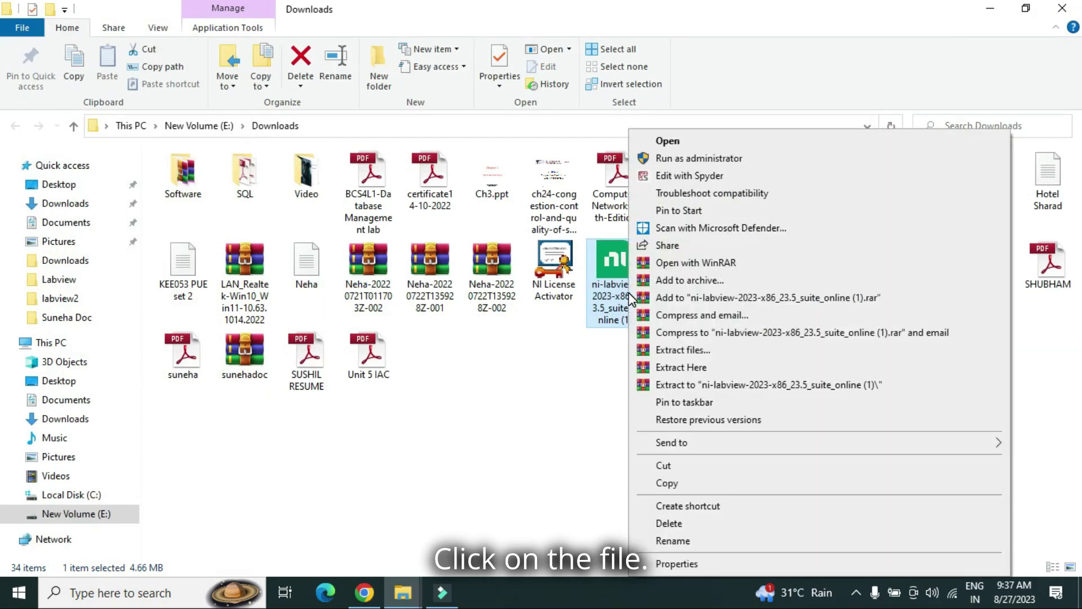
left_click(743, 159)
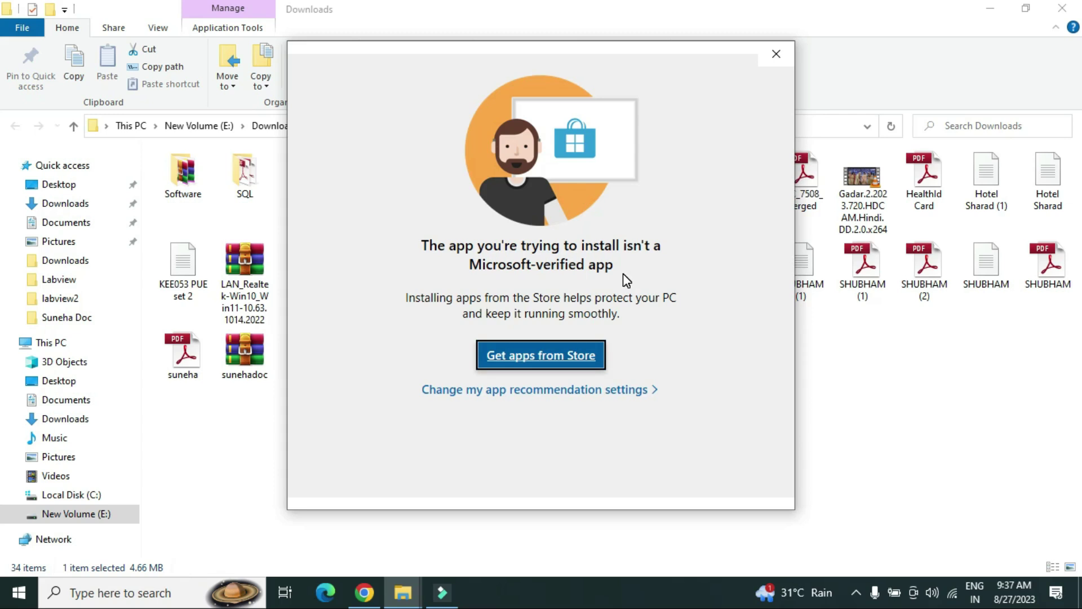
left_click(857, 592)
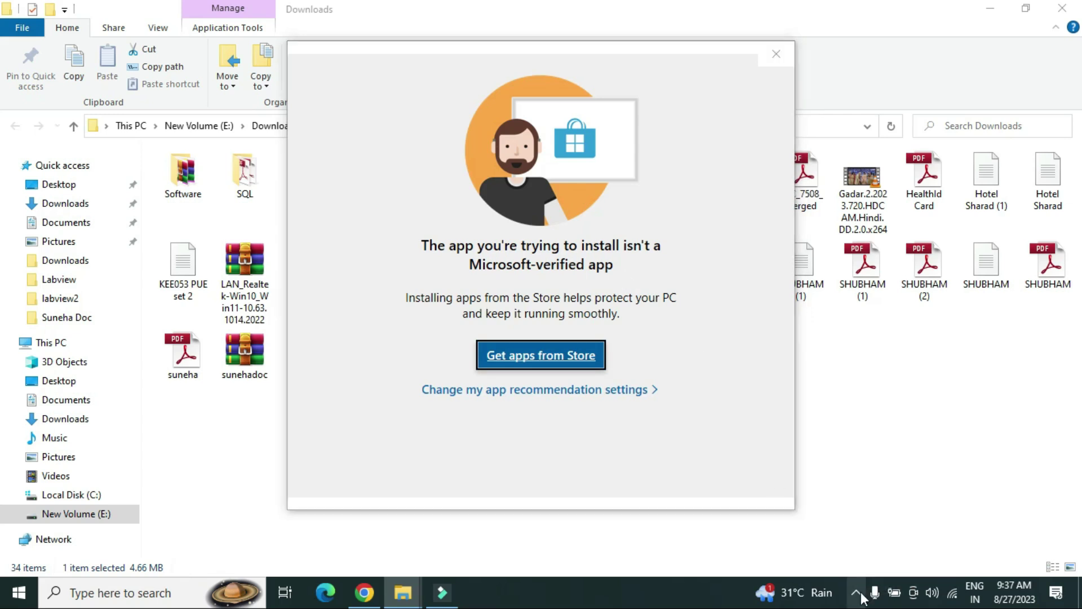
left_click(858, 562)
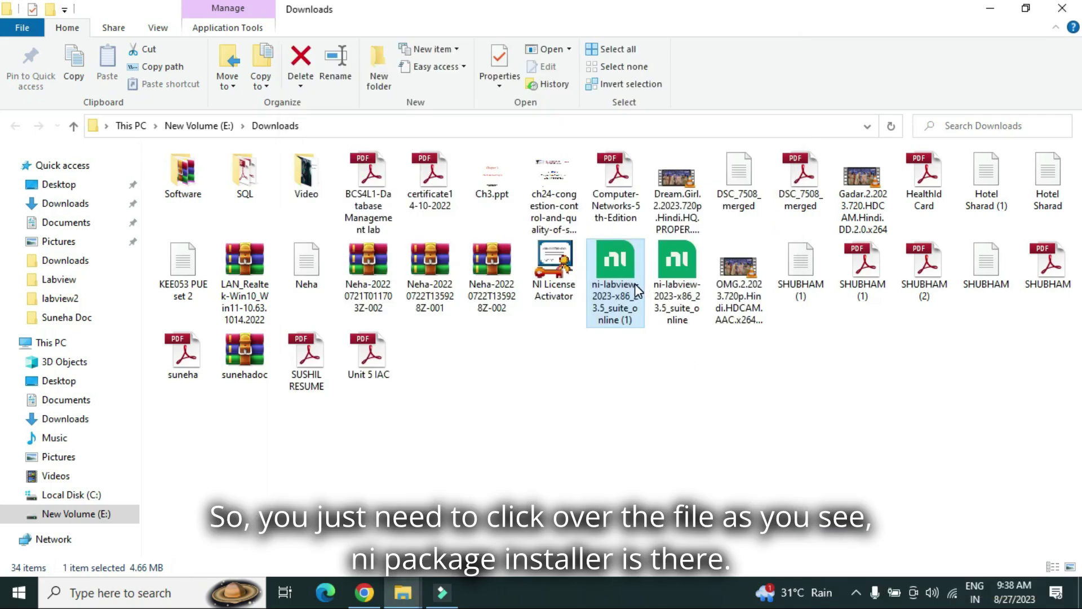
- Launch the LabVIEW installer and minimize the Downloads, browser and This PC windows
double_click(638, 290)
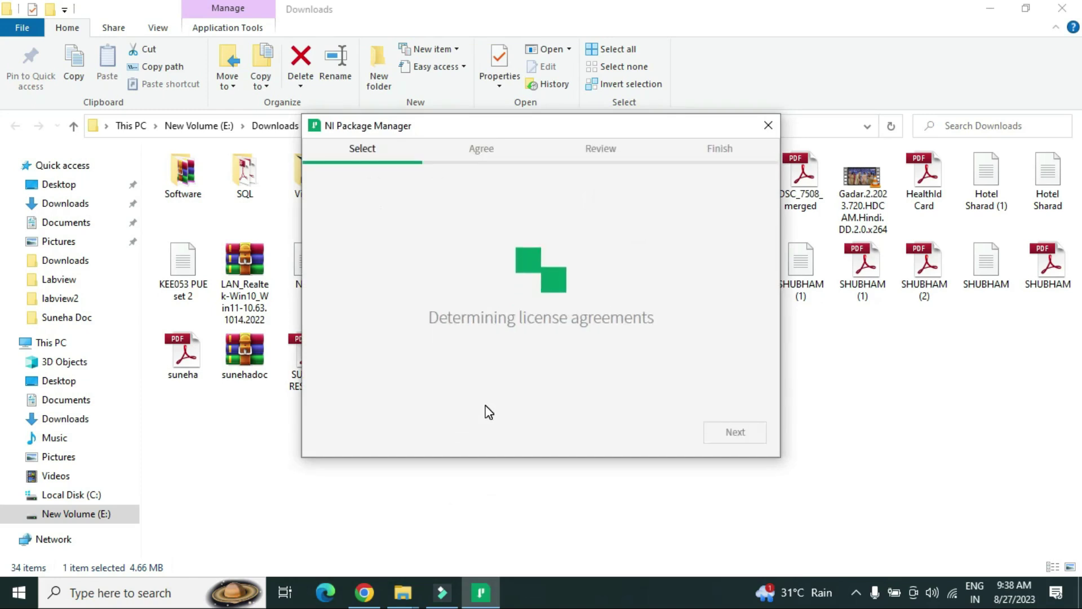
left_click(991, 8)
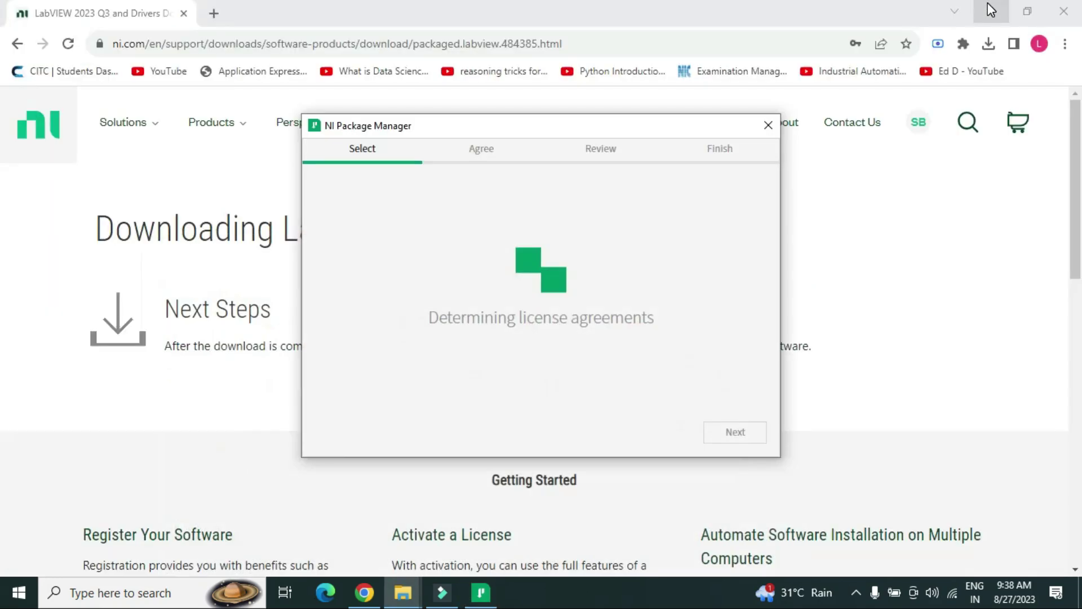
left_click(990, 9)
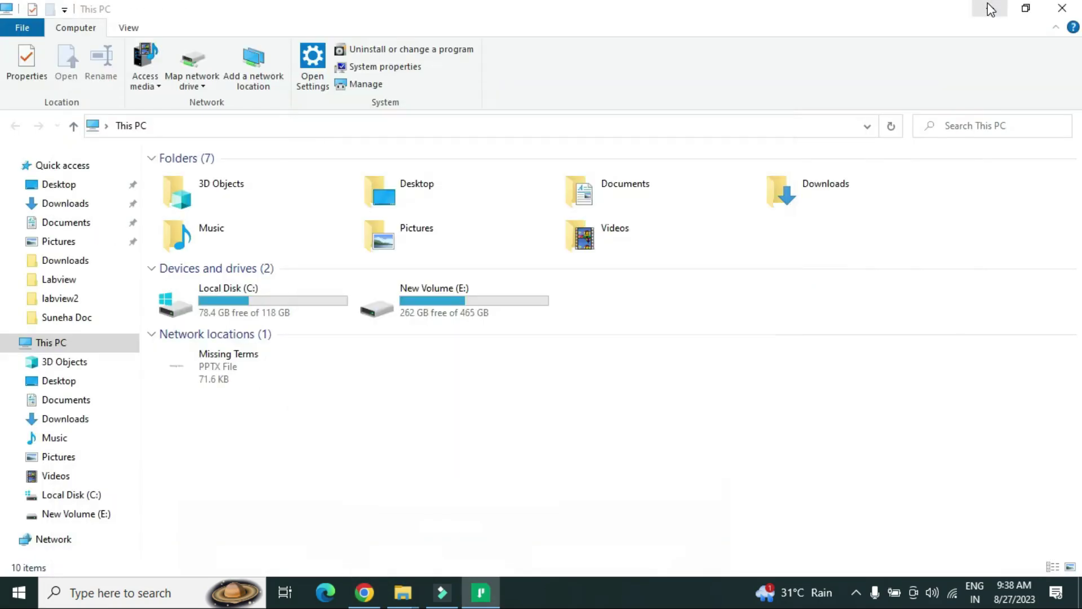
left_click(990, 7)
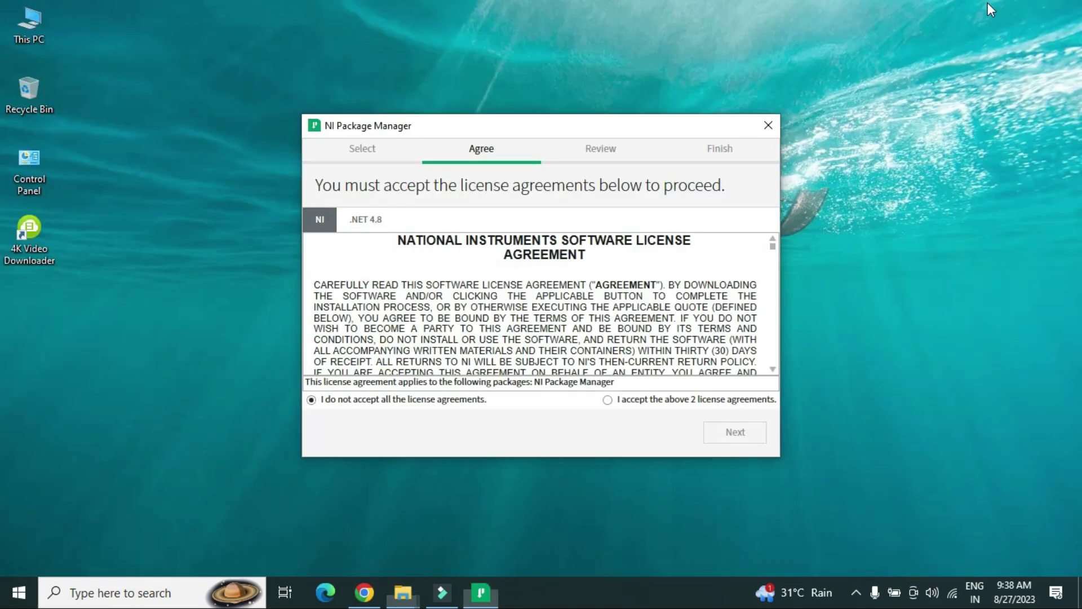
- Accept both license agreements, keep Windows fast startup enabled, and install NI Package Manager 2023 Q3
left_click(627, 400)
left_click(734, 436)
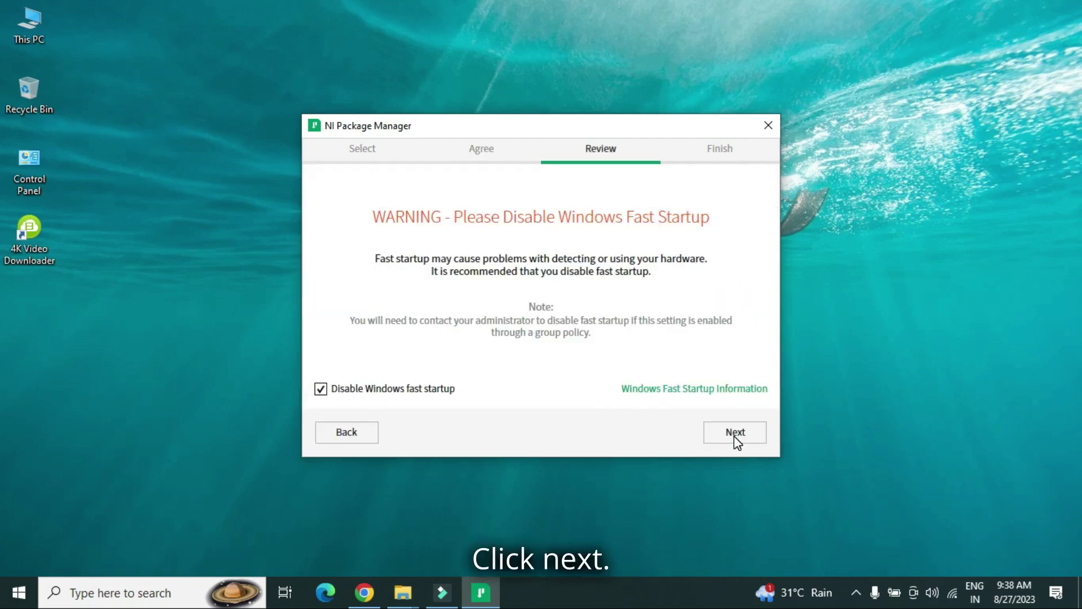
left_click(420, 396)
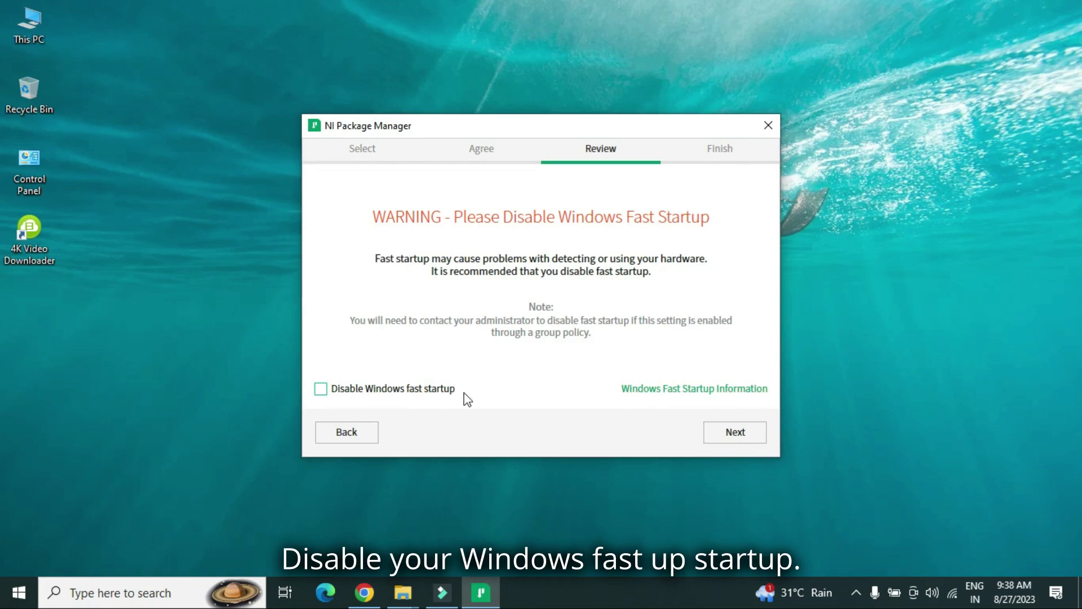
left_click(719, 443)
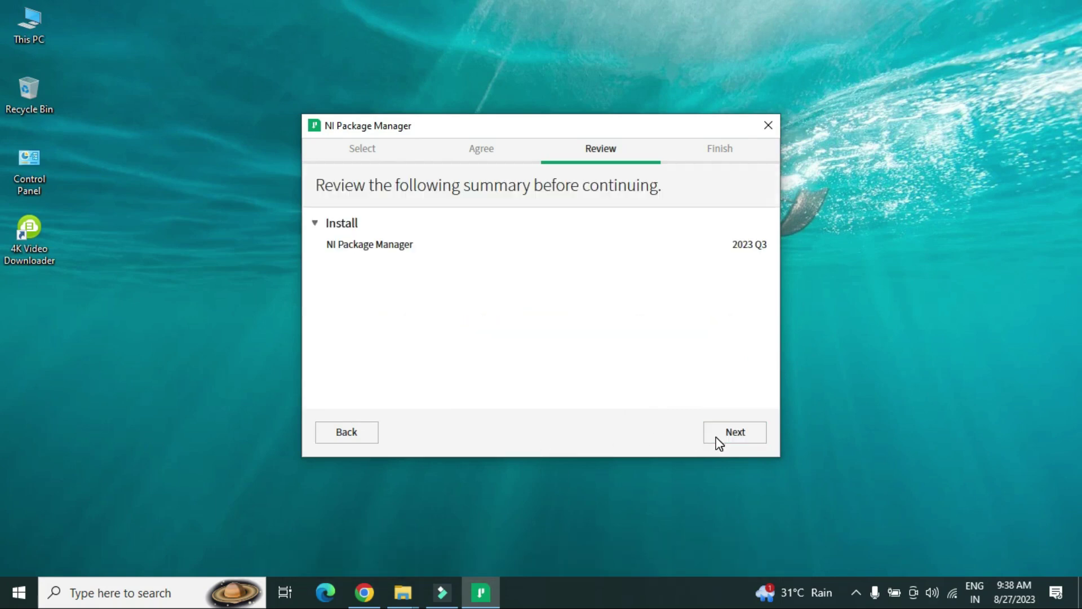
left_click(719, 443)
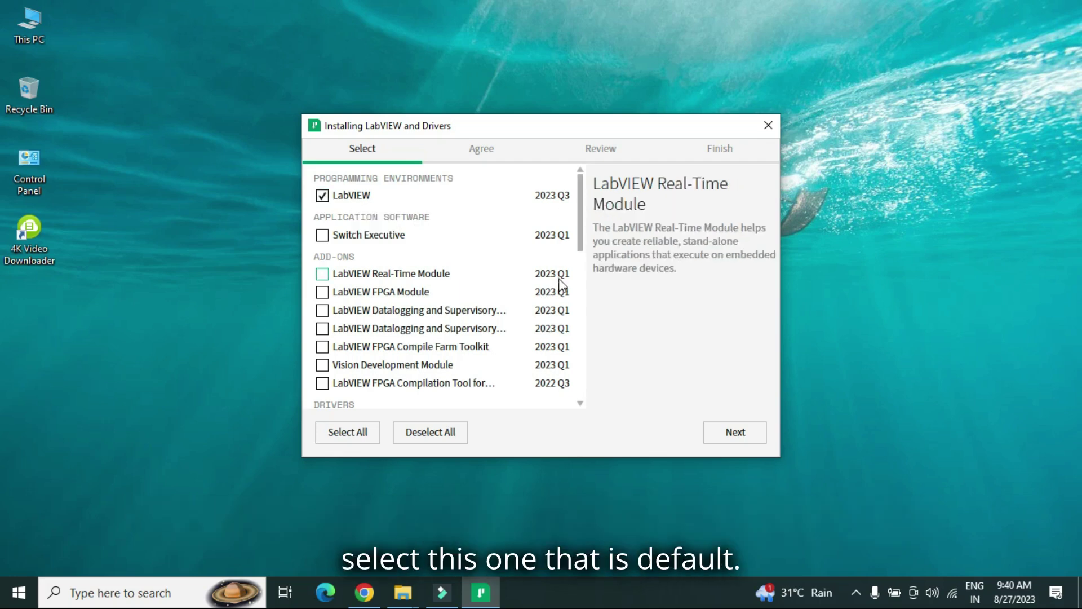
- Uncheck PXI Platform Services and NI-Sync, keeping NI-DAQmx, NI-488.2, NI-VISA and JKI VI Package Manager
left_click_drag(581, 201, 583, 288)
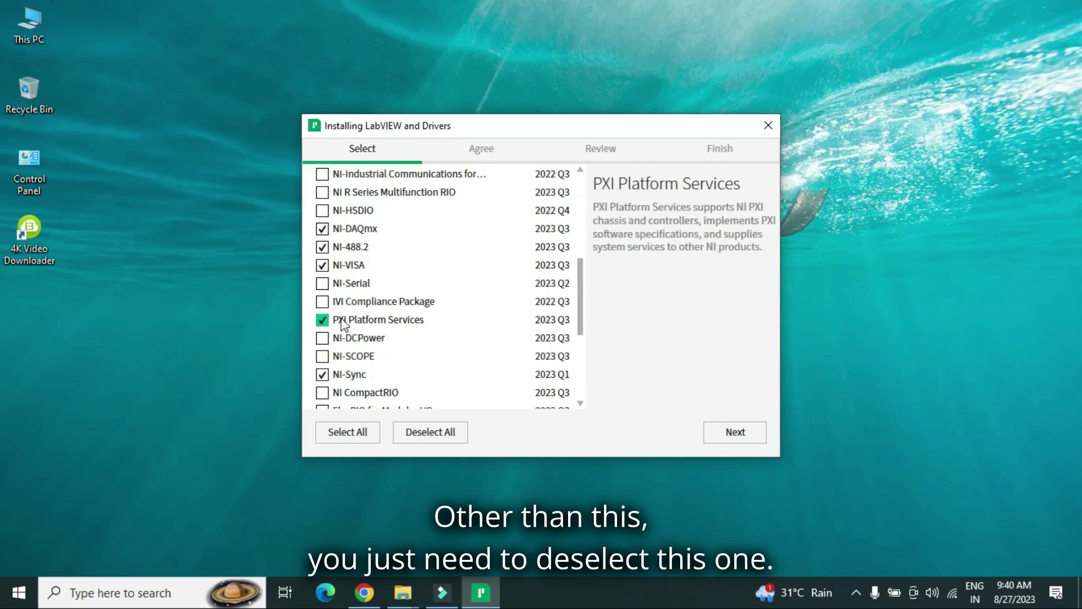
left_click(322, 320)
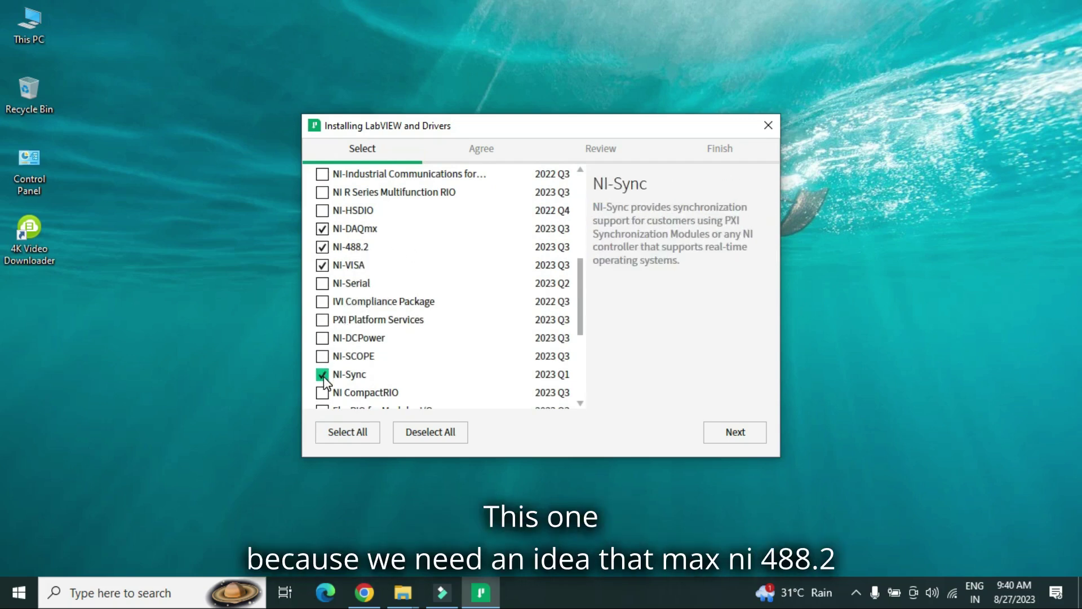
left_click(322, 375)
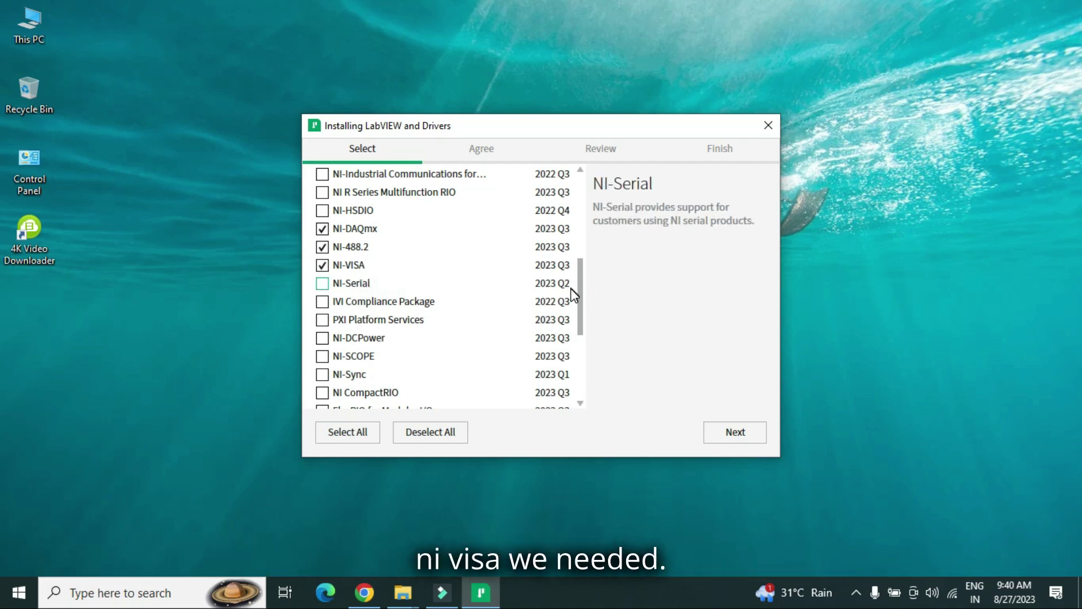
left_click_drag(581, 296, 582, 381)
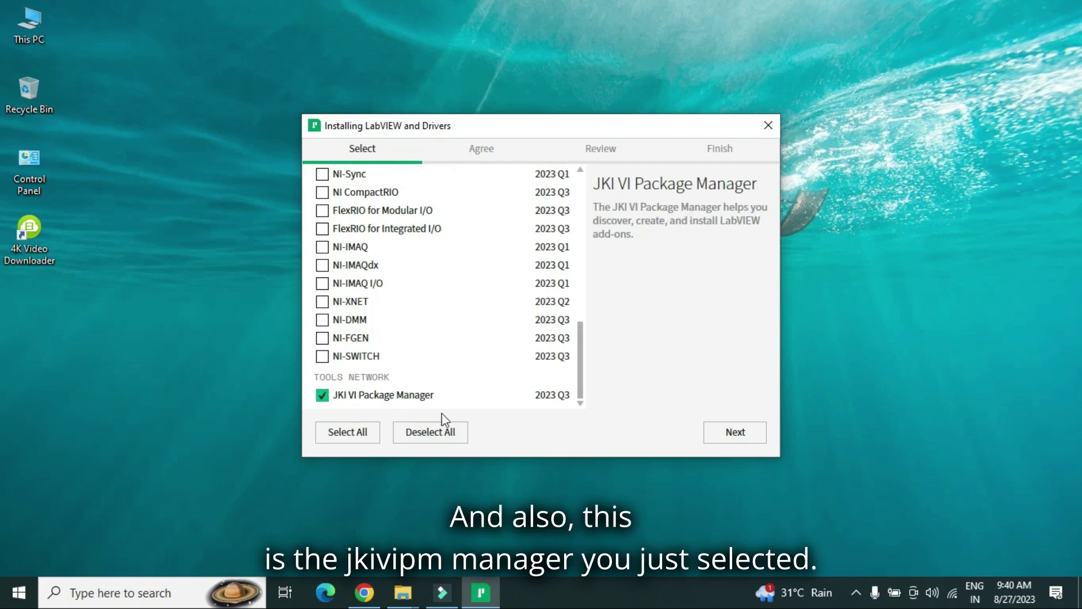
left_click(724, 440)
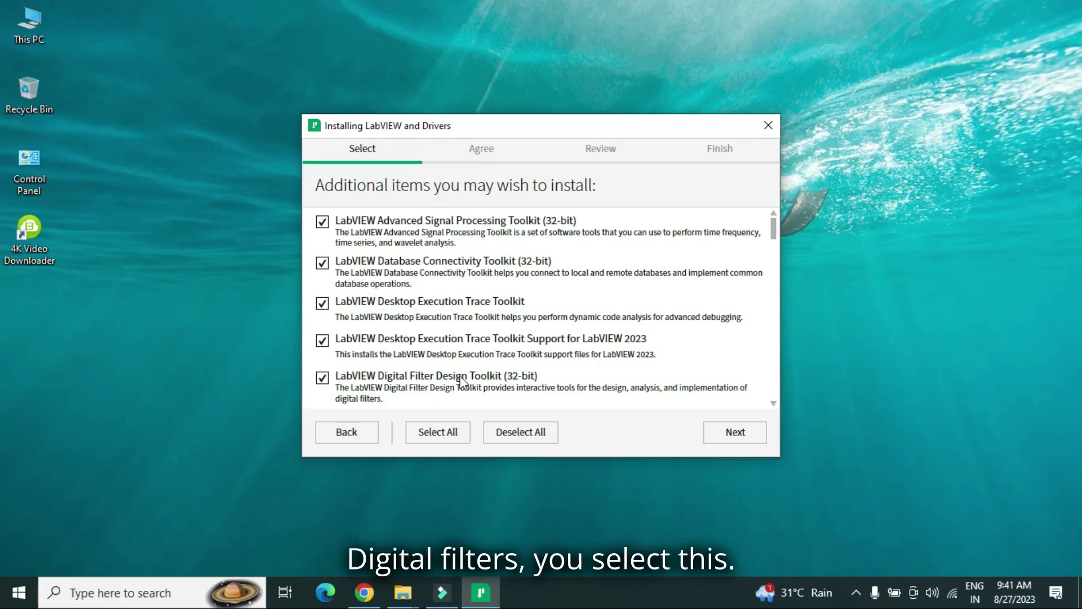
- Deselect All additional items and scroll down to NI-VISA Server to confirm nothing is checked
left_click(512, 434)
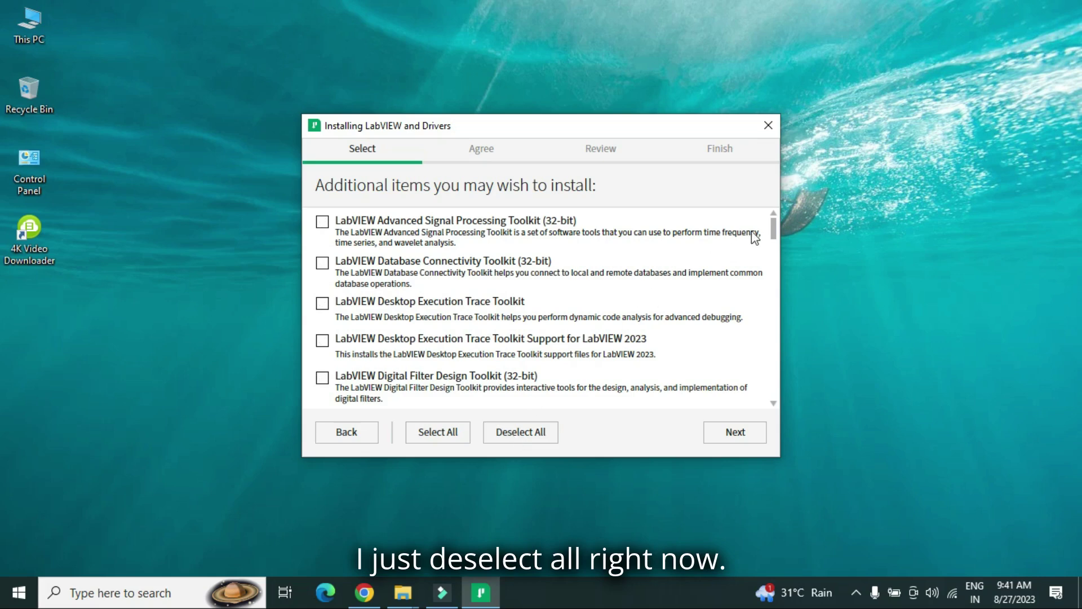
left_click_drag(773, 227, 773, 387)
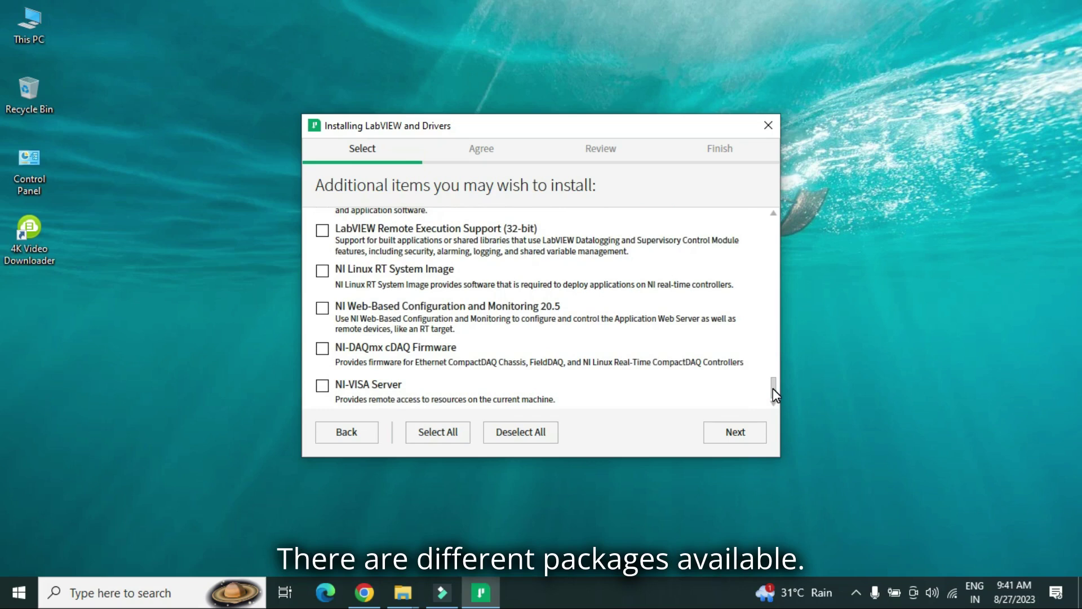
- Accept all four license agreements, keep Windows fast startup enabled, and review the LabVIEW 2023 Q3 summary
left_click(733, 434)
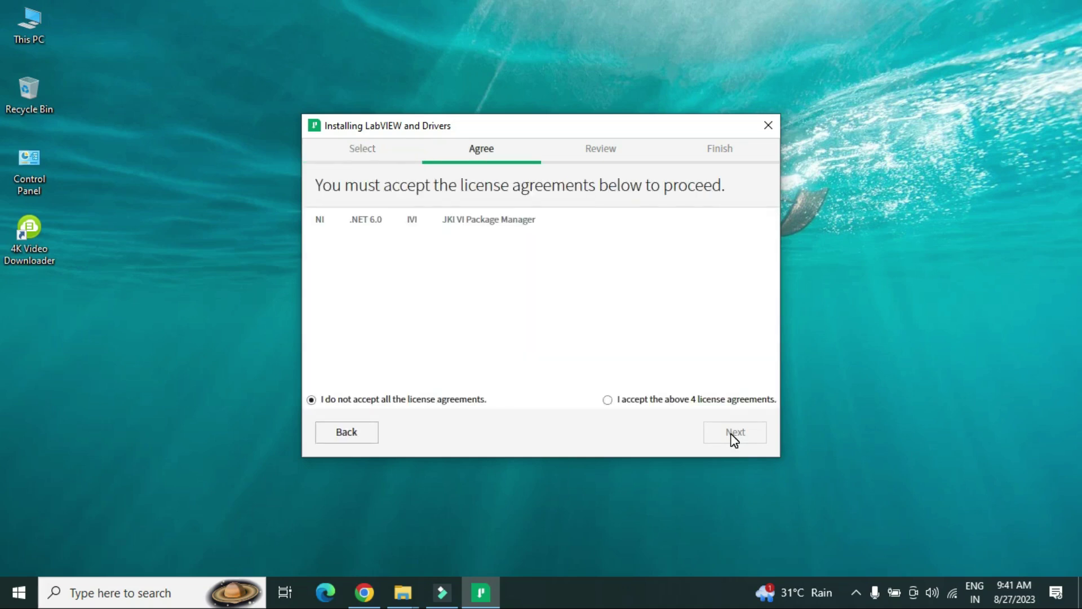
left_click(663, 400)
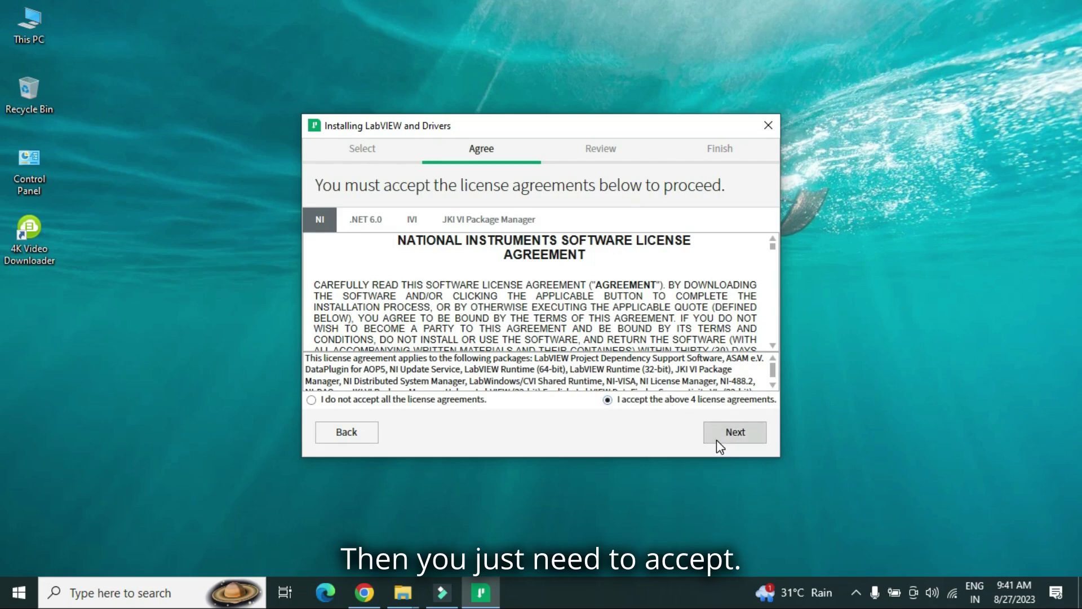
left_click(720, 446)
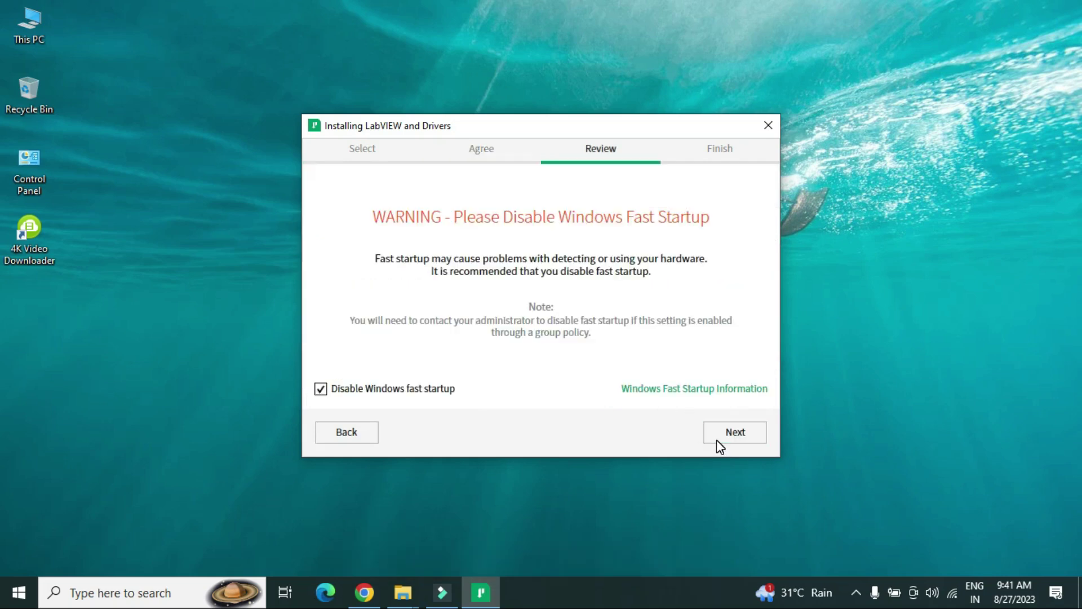
left_click(392, 391)
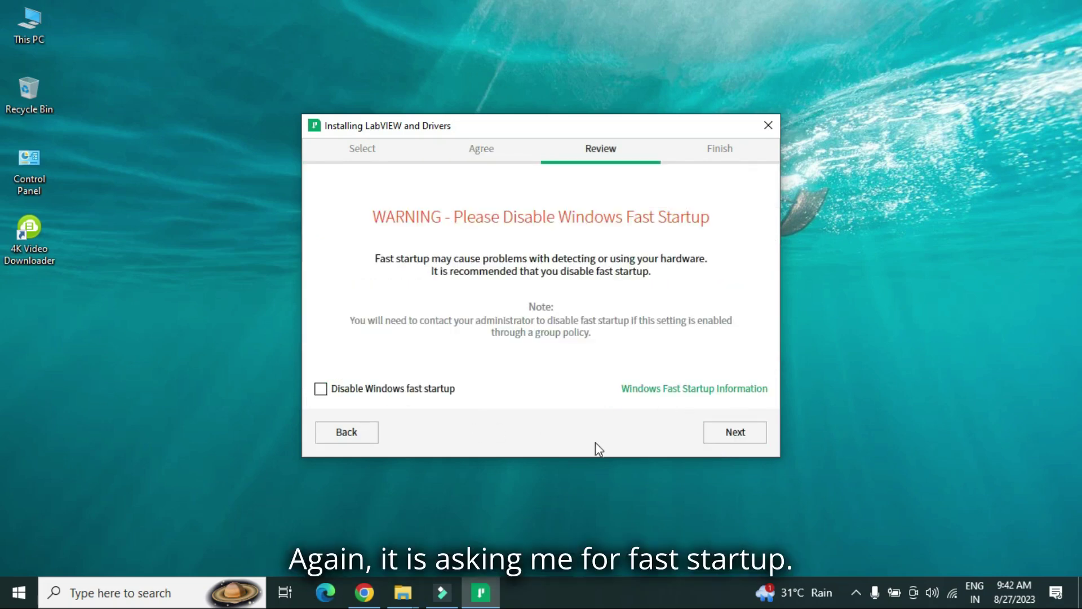
left_click(720, 436)
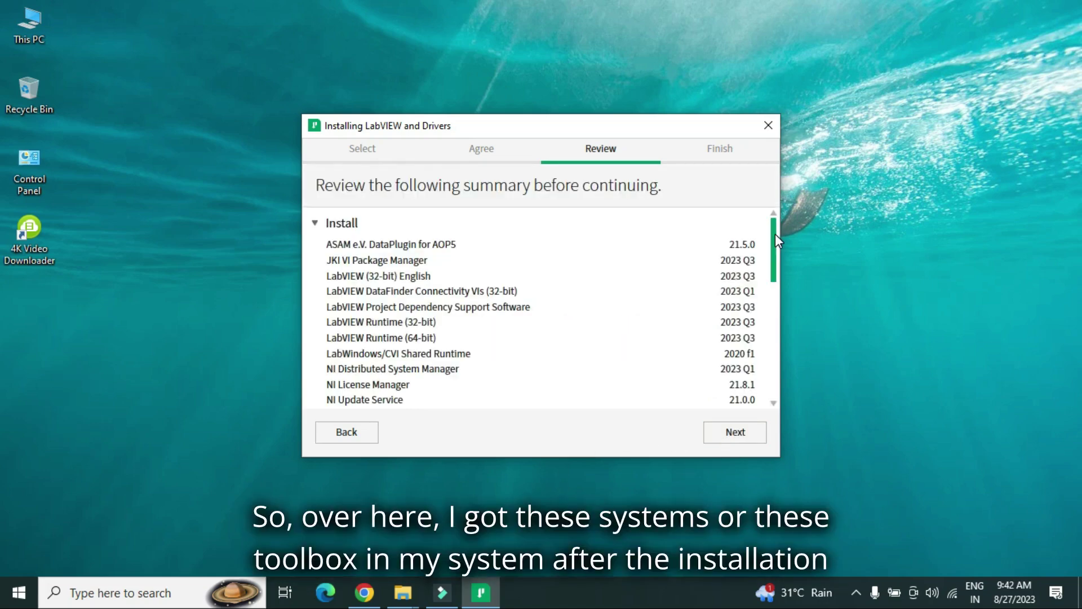
mouse_move(776, 234)
left_mouse_down()
mouse_move(777, 341)
mouse_move(775, 215)
left_mouse_up()
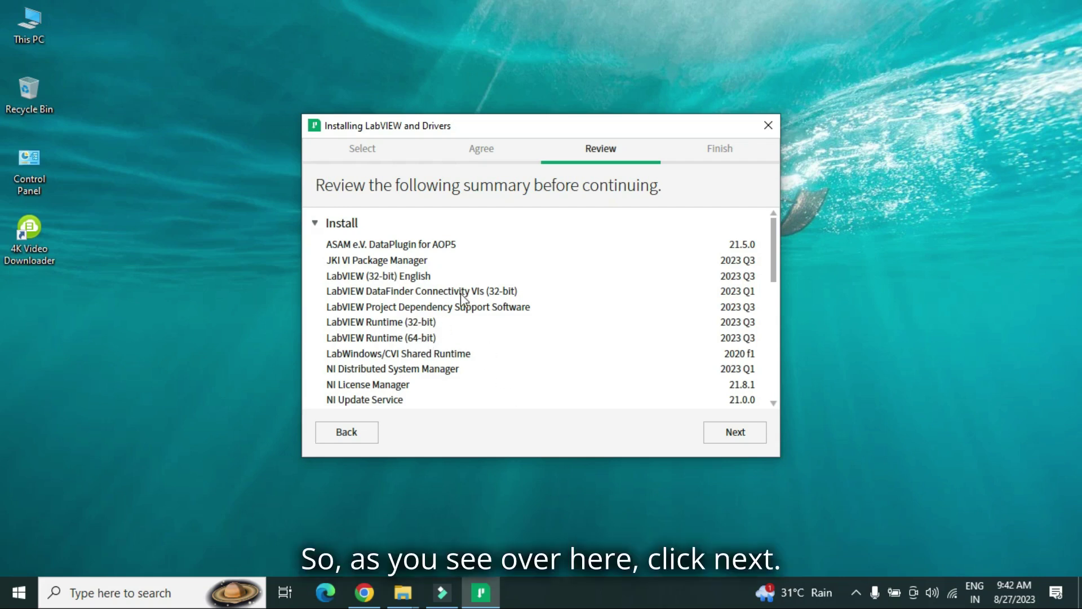
- Begin installing LabVIEW (32-bit) English and both 2023 Q3 Runtimes from the Review summary
left_click(731, 436)
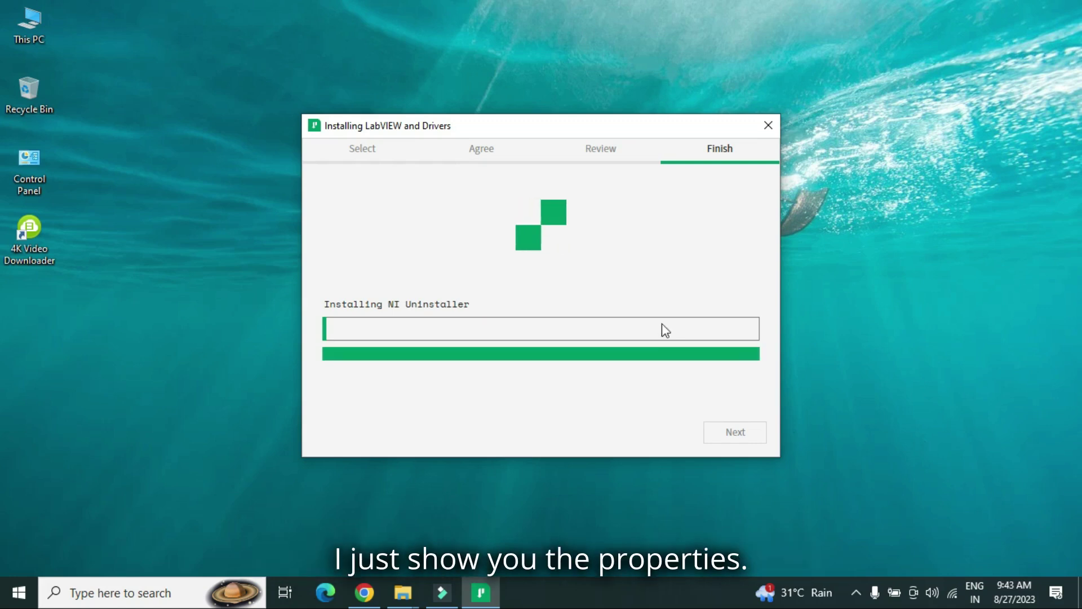
- Open This PC maximized and check System properties (Core i3, 4 GB RAM, 64-bit Windows 10), then close them
left_click(42, 34)
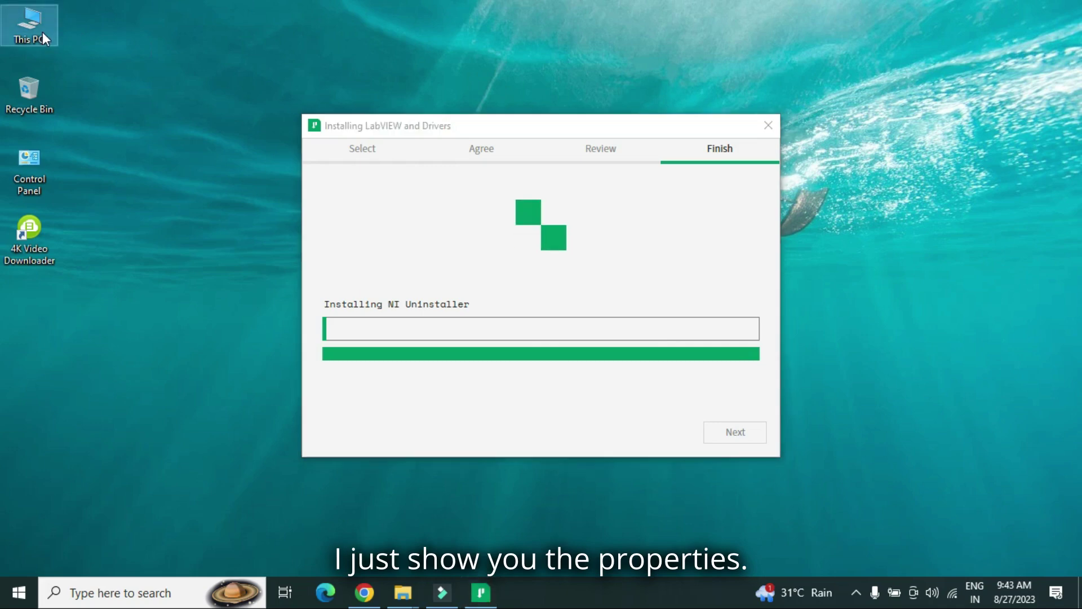
double_click(42, 34)
left_click(783, 49)
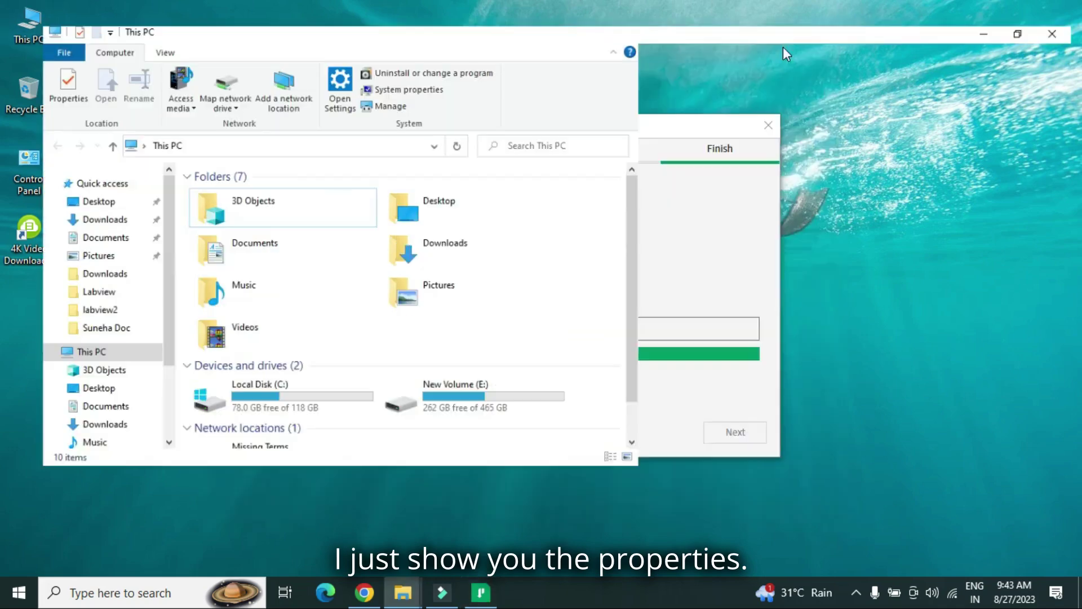
right_click(740, 479)
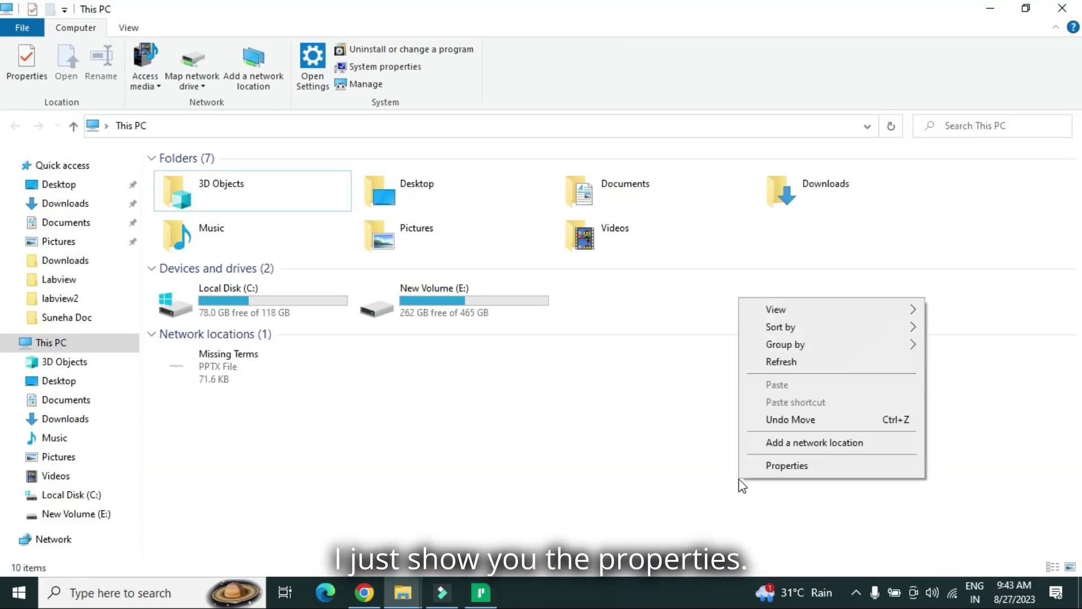
left_click(787, 467)
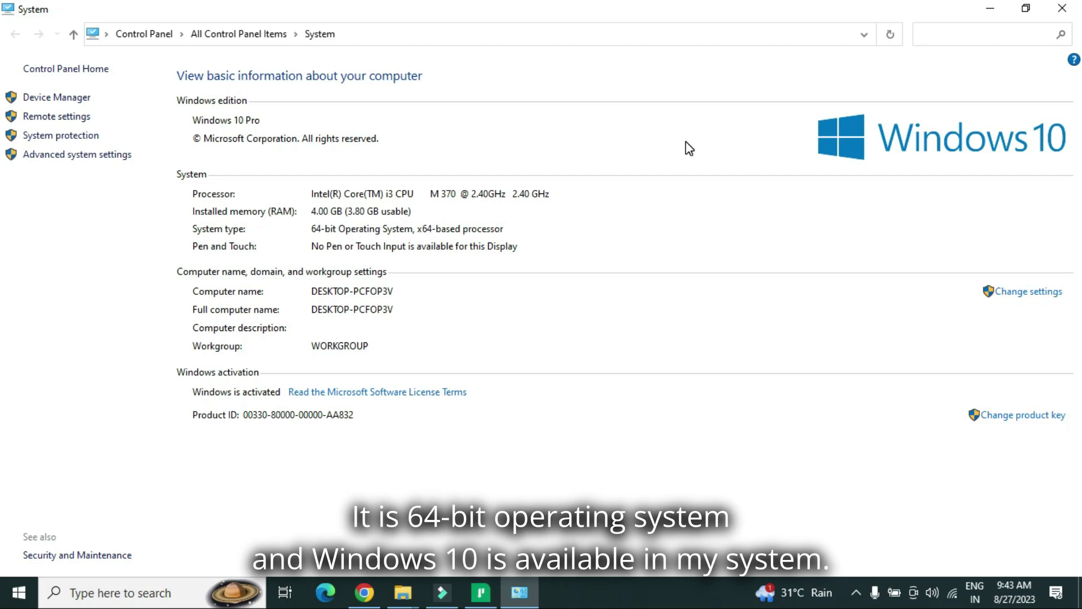
left_click(1074, 8)
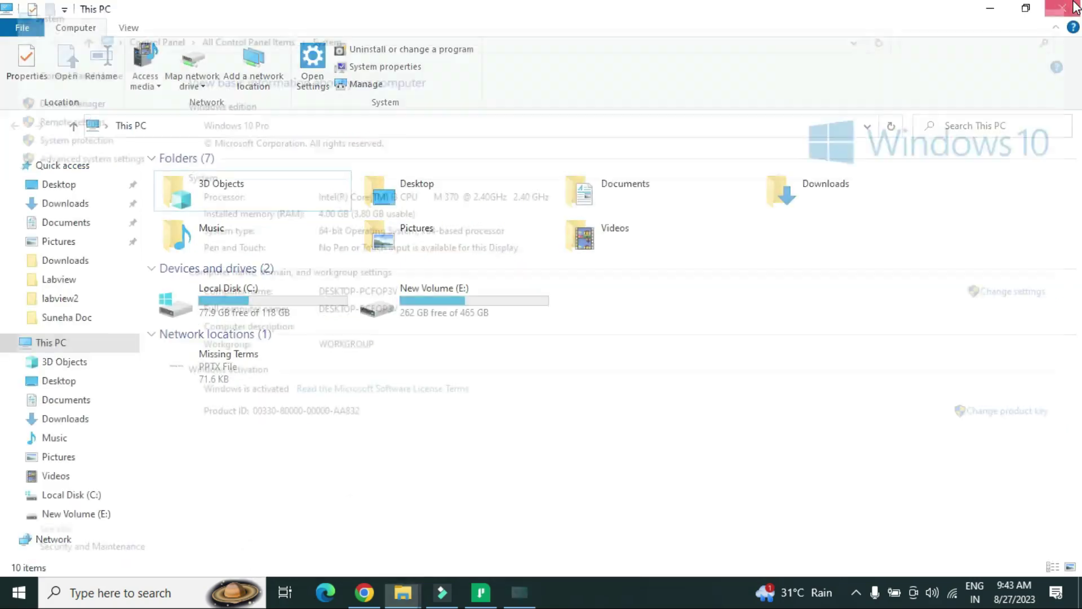
- Close This PC and check the hidden tray icons until the NI Update Service prompt appears
left_click(1068, 8)
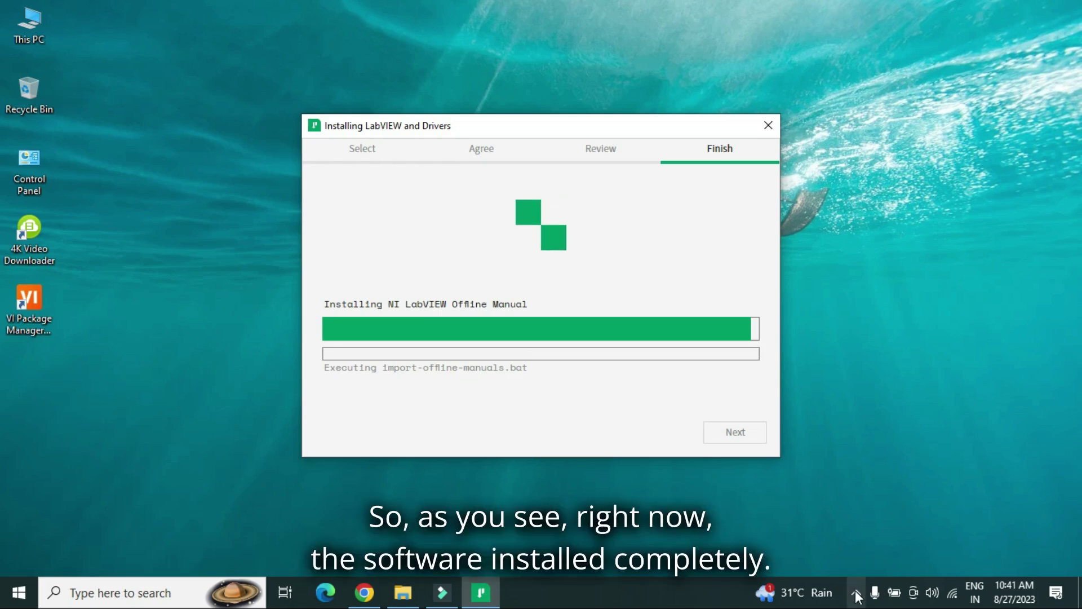
left_click(855, 592)
left_click(881, 564)
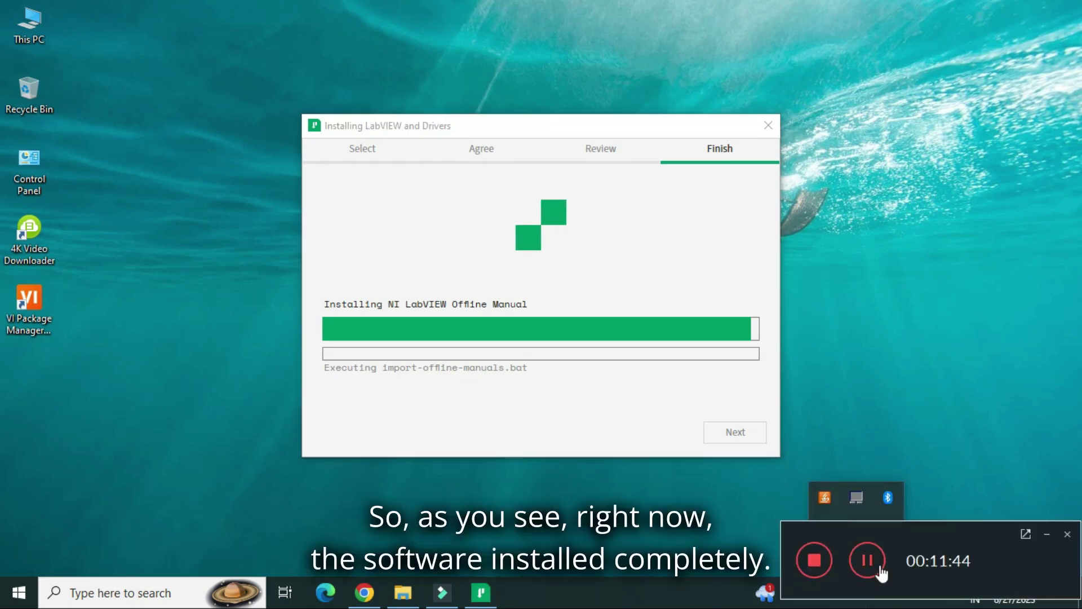
left_click(864, 559)
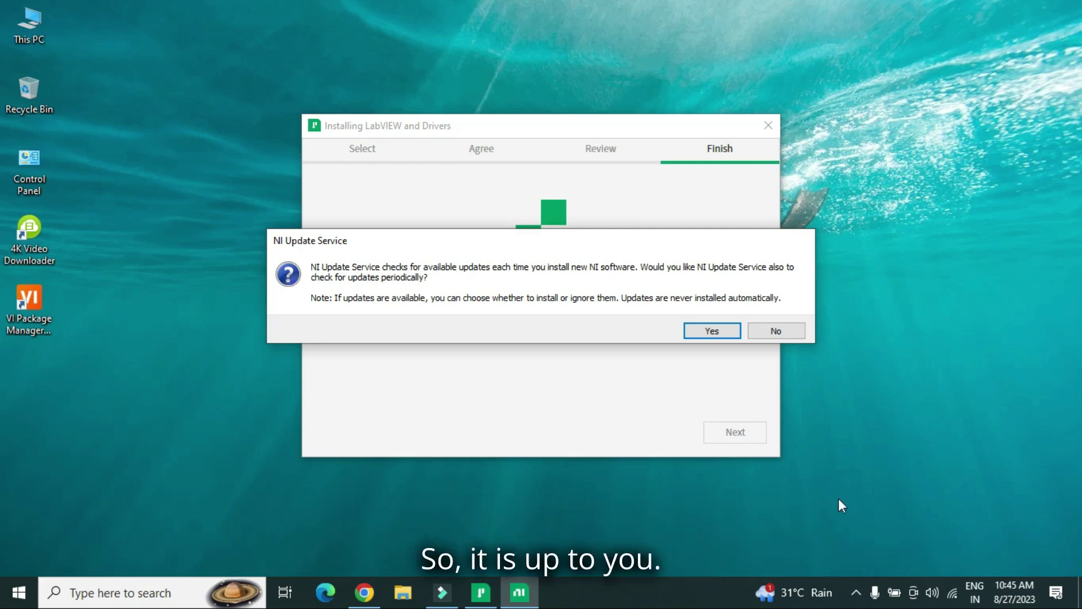
- Answer Yes so NI Update Service checks for updates periodically
left_click(732, 333)
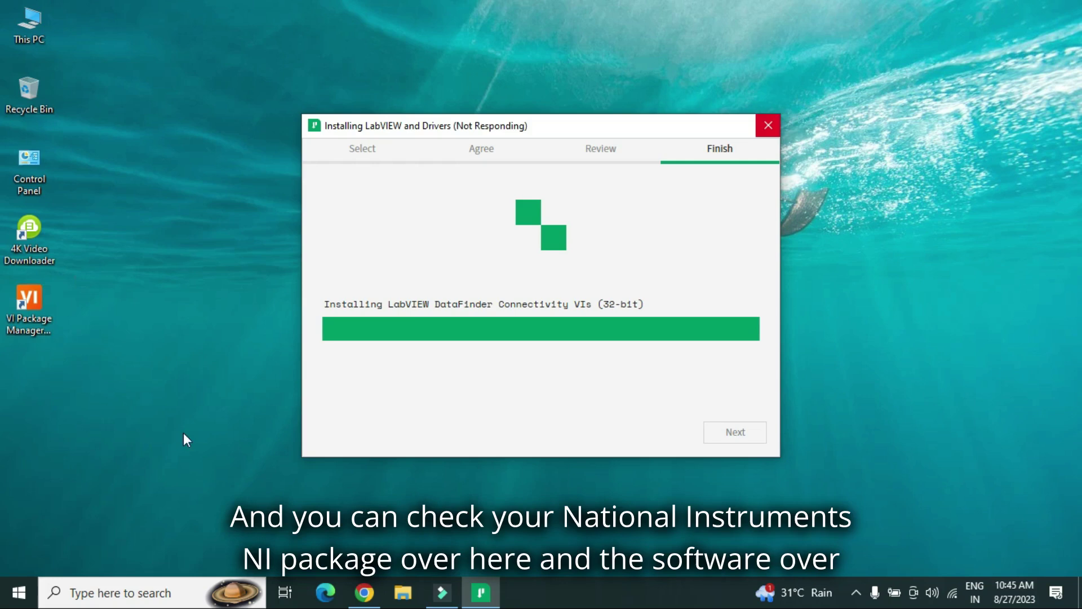
- Launch NI LabVIEW 2023 Q3 (32-bit) from Start and cancel the Activate Software prompt
left_click(16, 595)
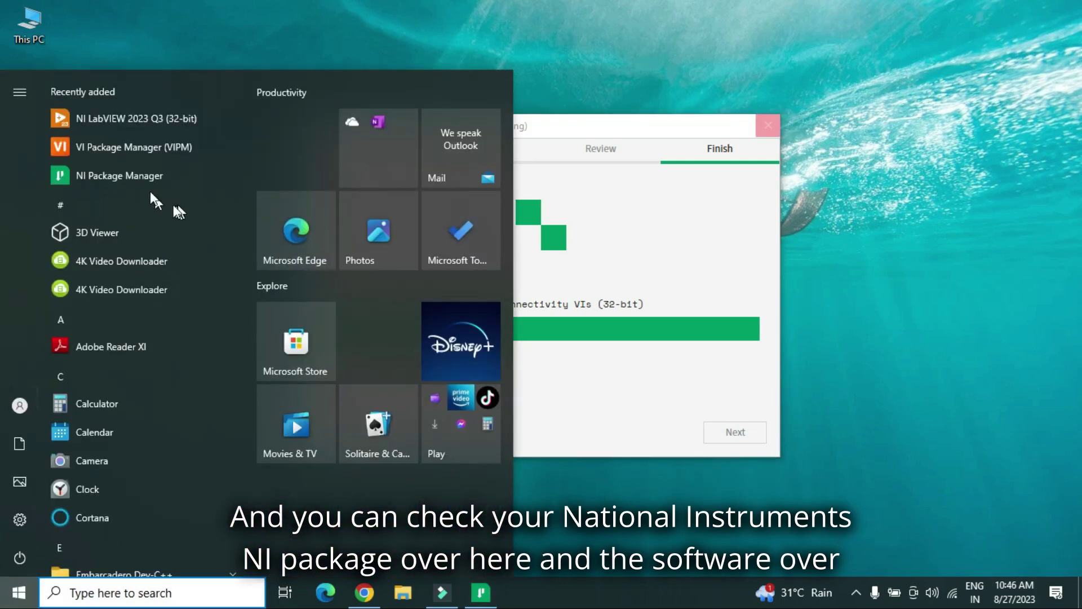
left_click(185, 118)
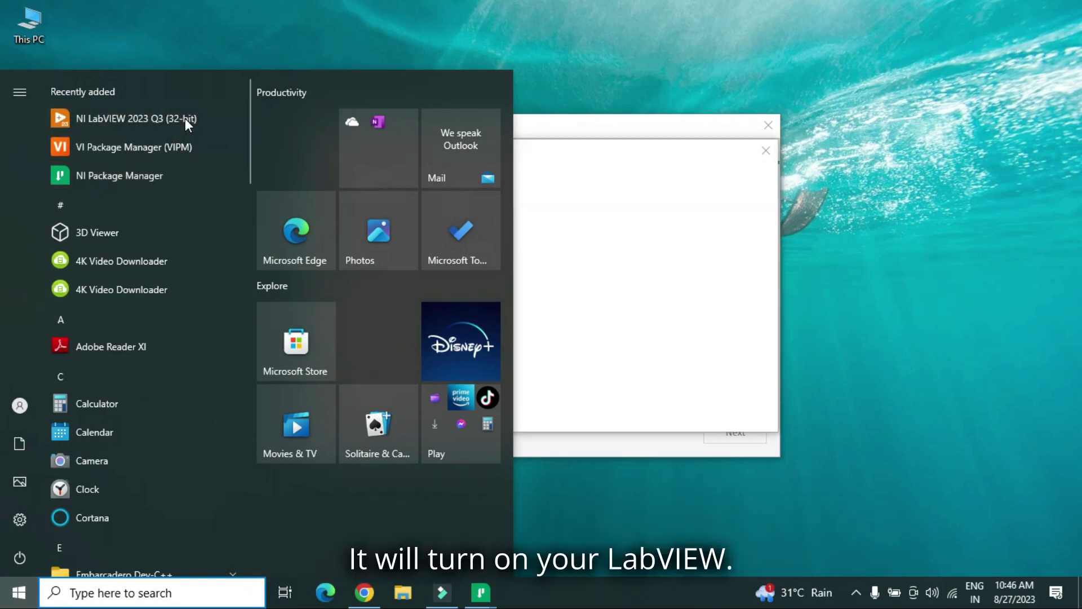
left_click(431, 25)
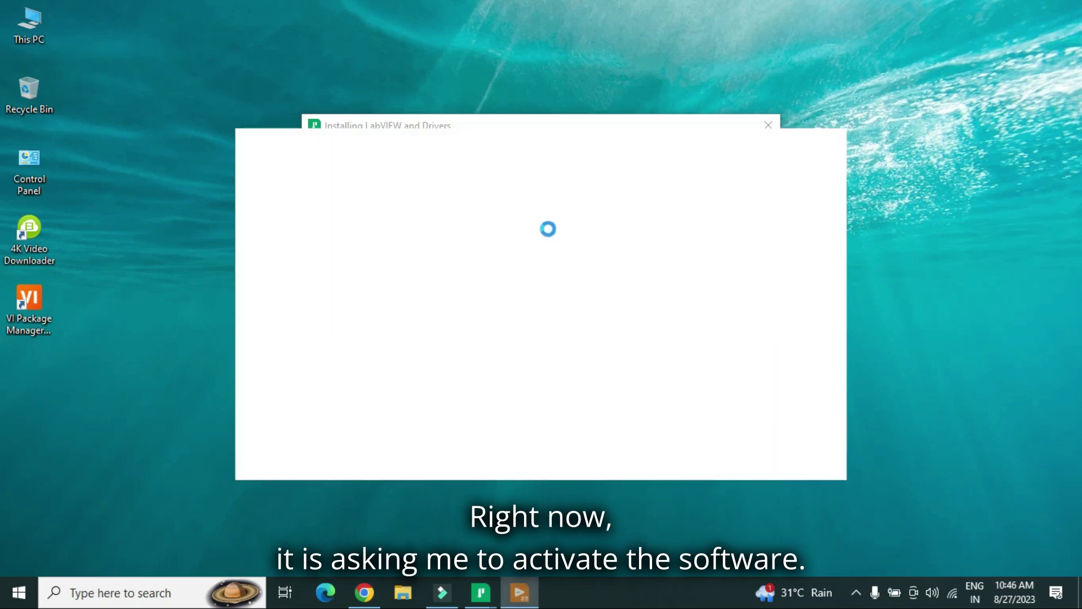
left_click(701, 127)
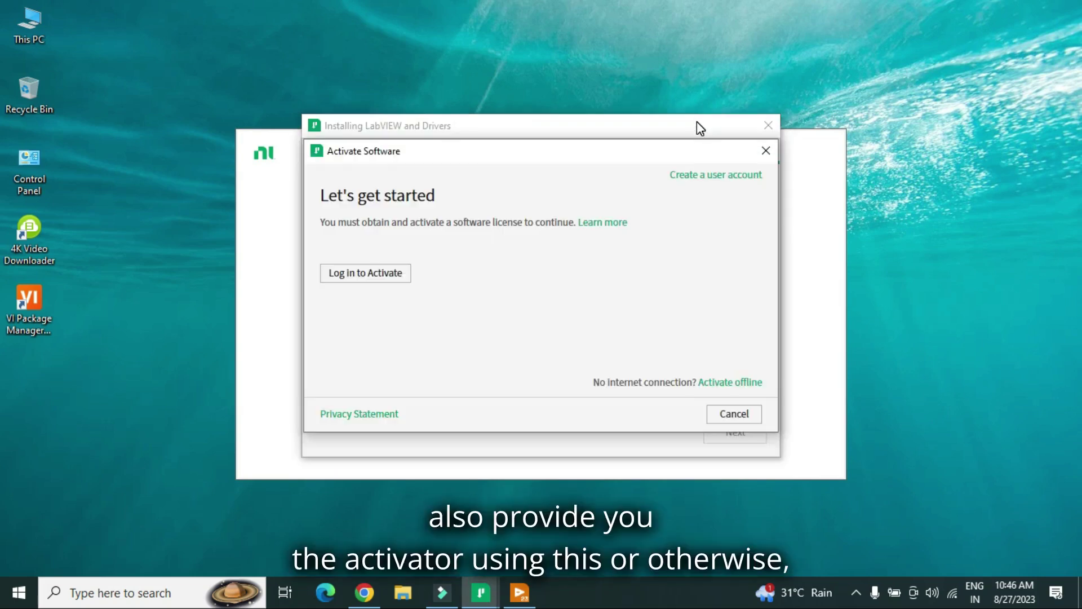
left_click(719, 414)
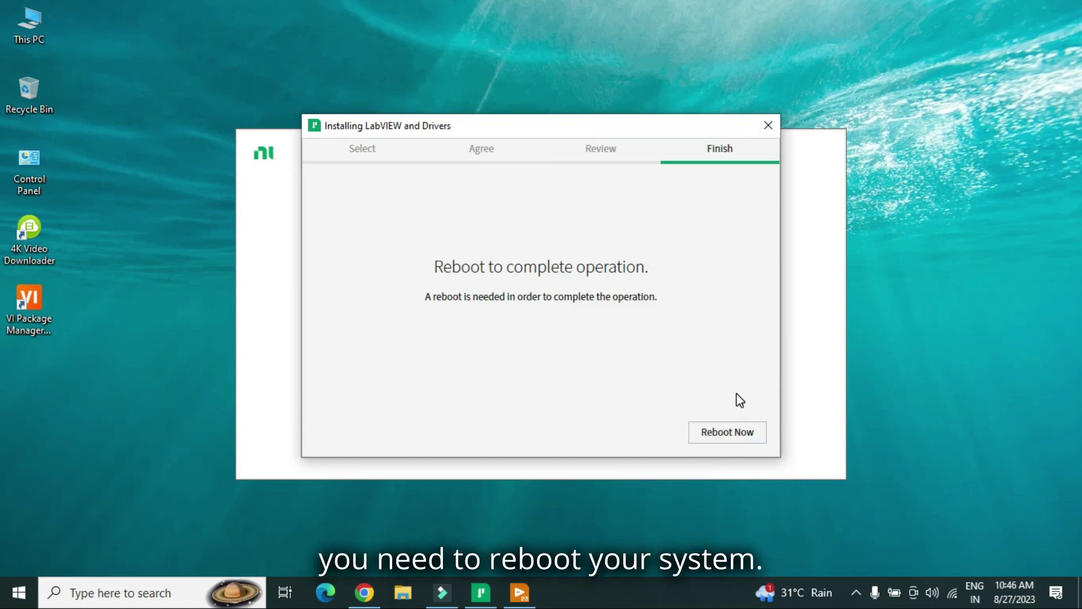
- Close the installer without rebooting and cancel LabVIEW's Activation required dialog so LabVIEW exits
left_click(768, 125)
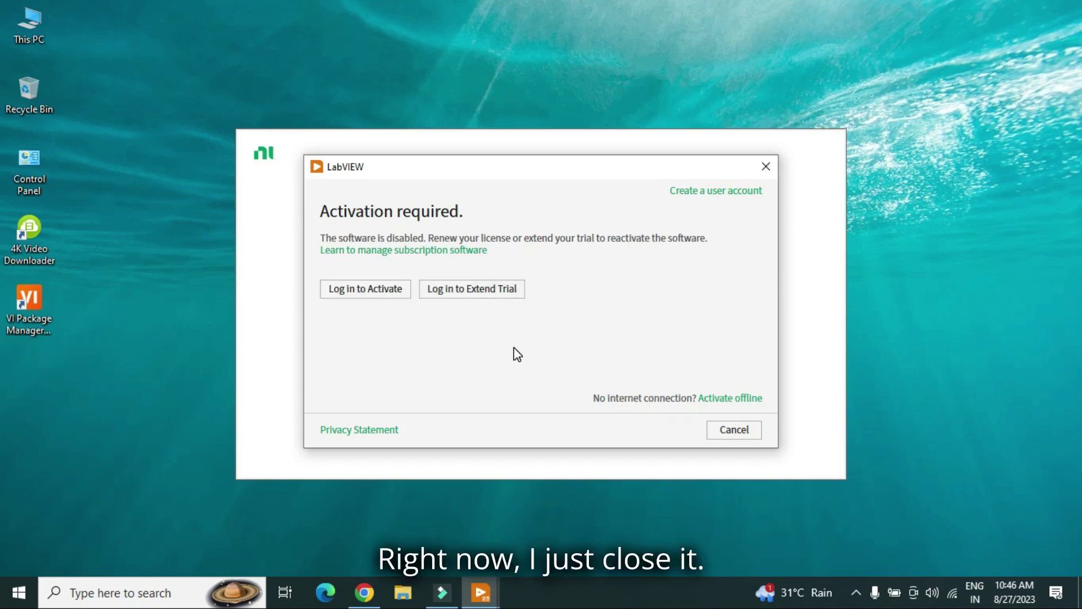
left_click(727, 424)
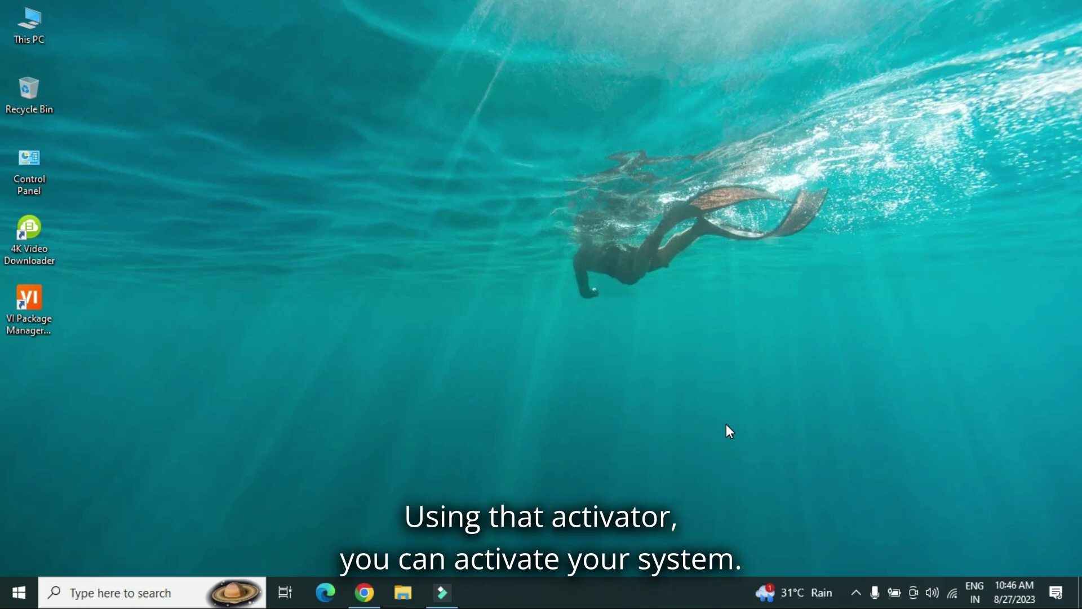
left_click(858, 591)
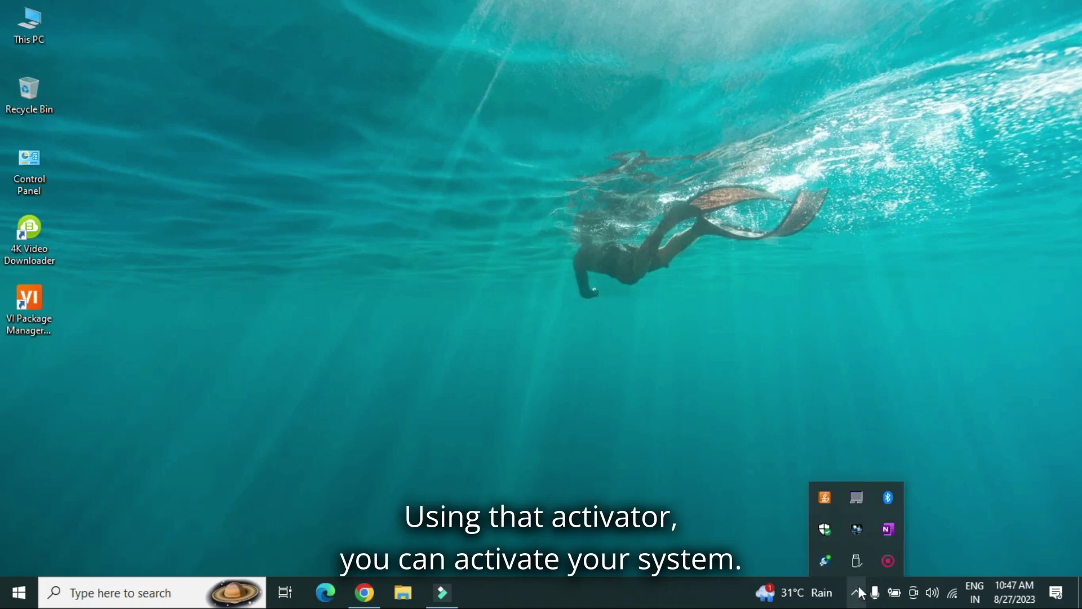